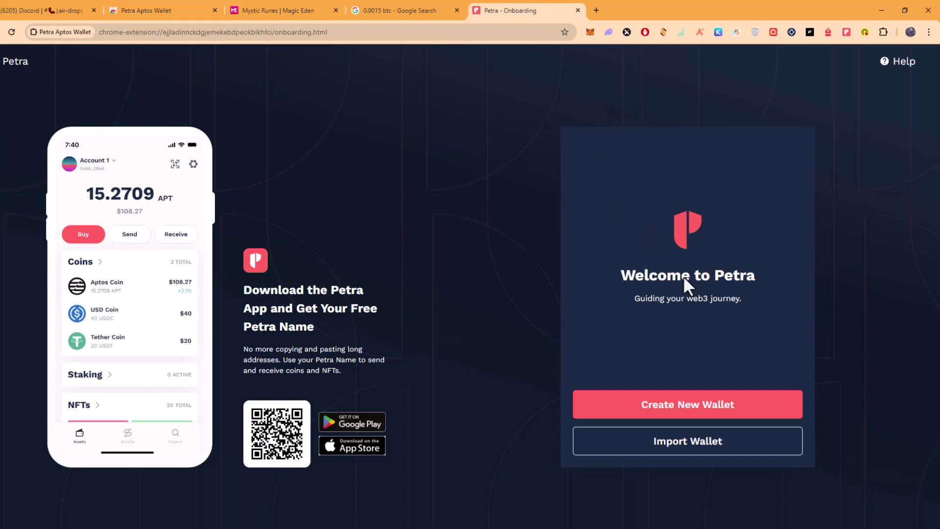
Finish setting up the new Petra wallet with a password and open the Petra popup to view the account.
{"action": "left_click", "coordinate": [678, 409]}
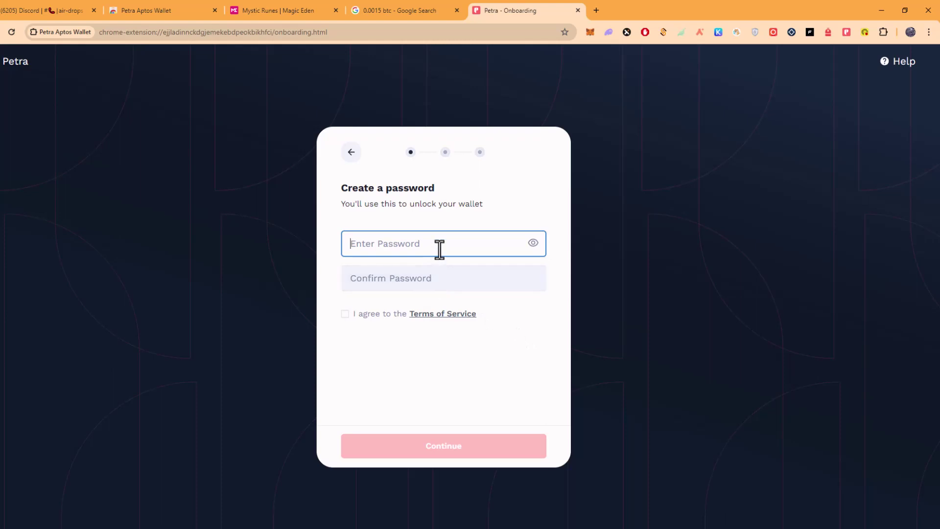
{"action": "type", "text": "ab"}
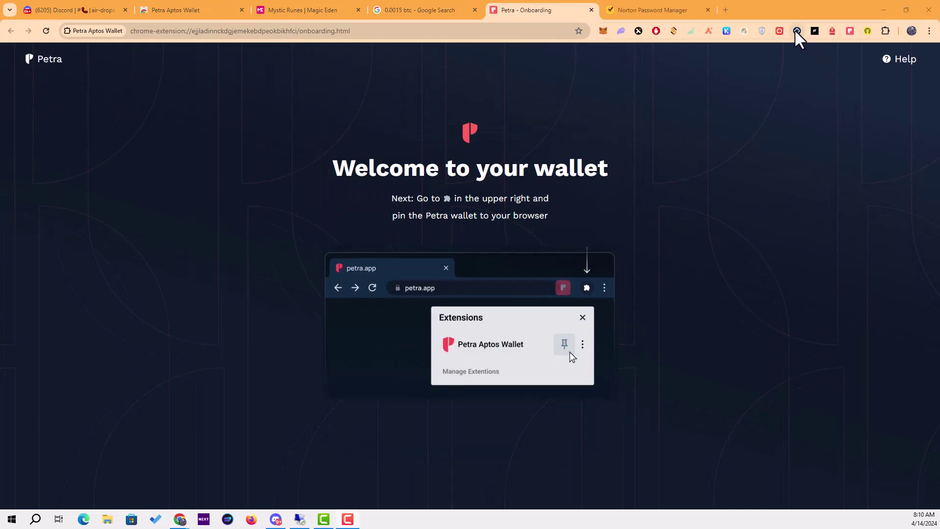
{"action": "left_click", "coordinate": [850, 32]}
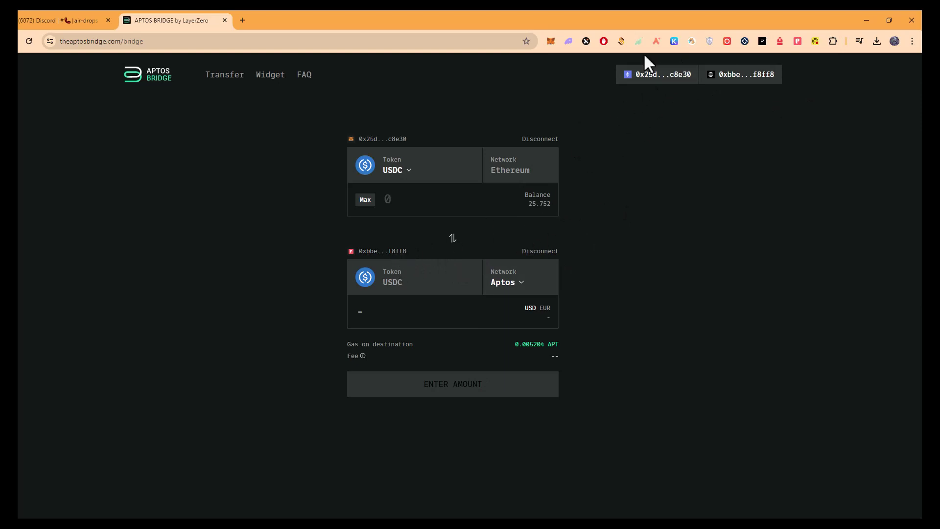
Check the MetaMask balance, then select ETH as the source token and enter 0.2 to bridge.
{"action": "left_click", "coordinate": [551, 41]}
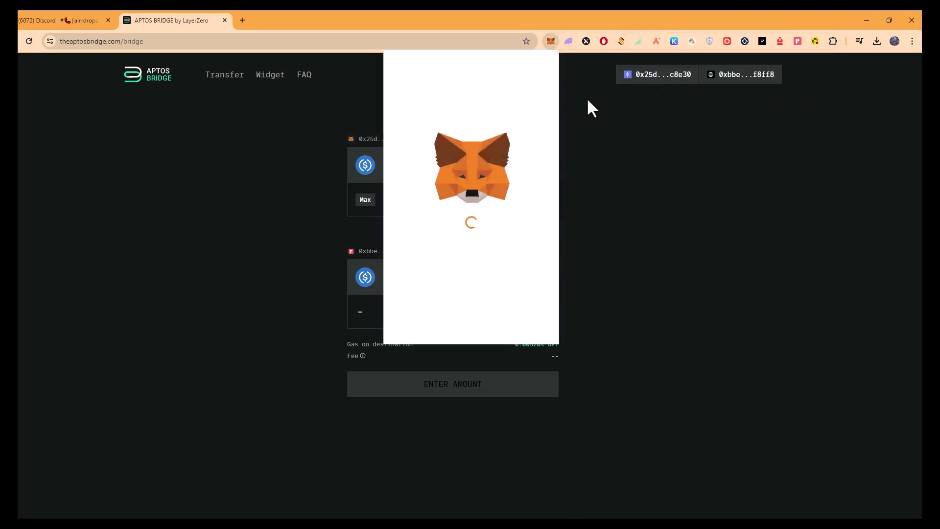
{"action": "left_click", "coordinate": [627, 156]}
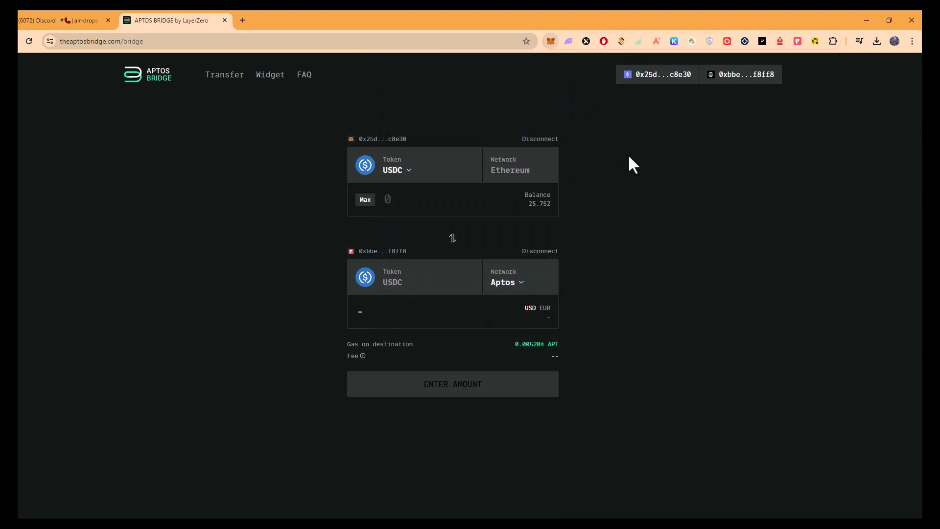
{"action": "left_click", "coordinate": [430, 182]}
{"action": "left_click", "coordinate": [441, 233]}
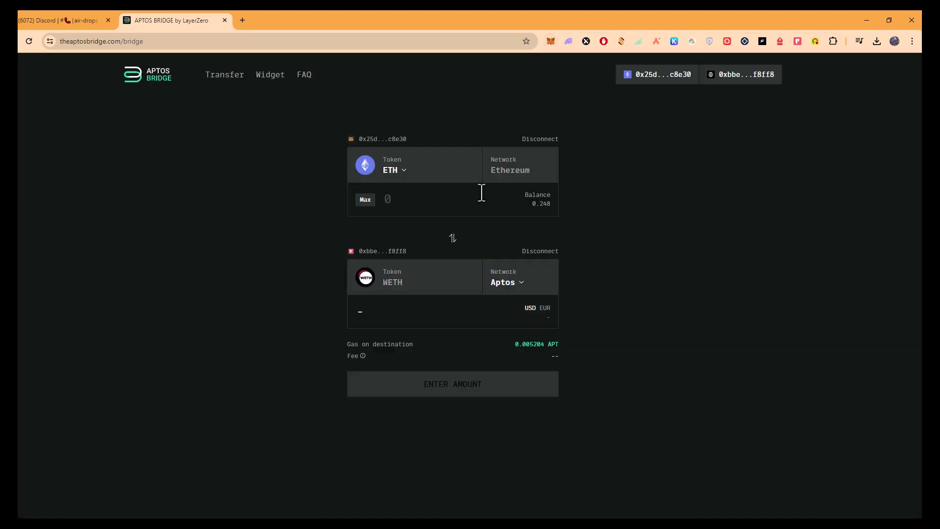
{"action": "left_click", "coordinate": [411, 202]}
{"action": "type", "text": "0.2"}
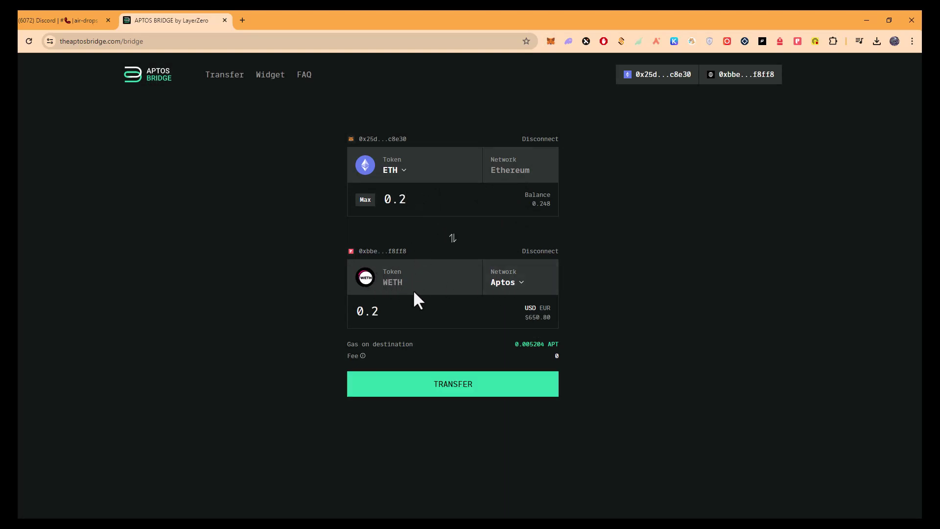
Keep Aptos as the destination network, start the 0.2 ETH transfer, and check its progress.
{"action": "left_click", "coordinate": [495, 285]}
{"action": "left_click", "coordinate": [466, 228]}
{"action": "left_click", "coordinate": [422, 387]}
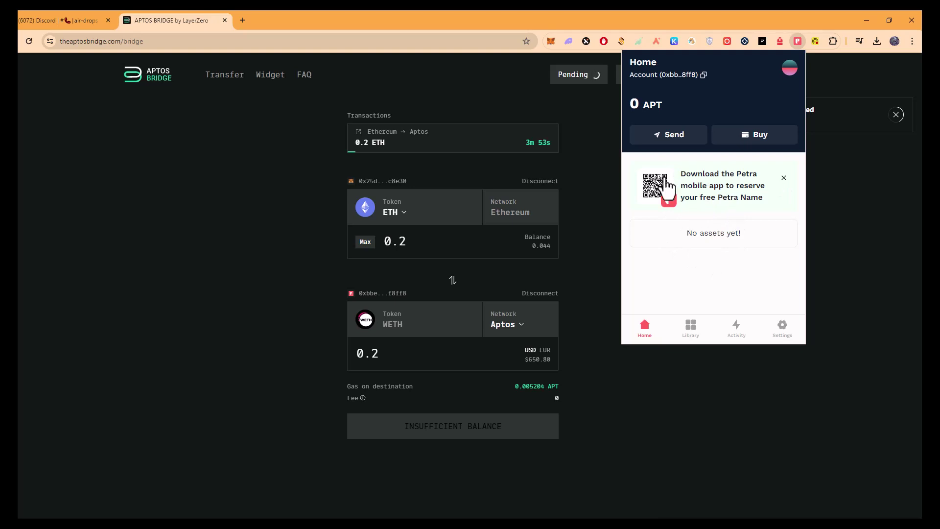
{"action": "left_click", "coordinate": [600, 81]}
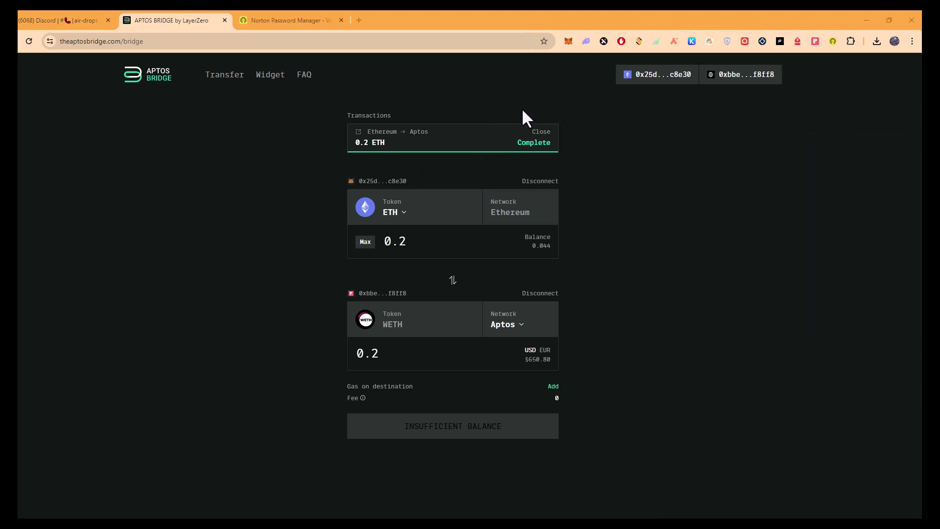
Expand Wrapped Ether in Petra to confirm 0.2 WETH arrived, then return to the Discord link list.
{"action": "left_click", "coordinate": [815, 41]}
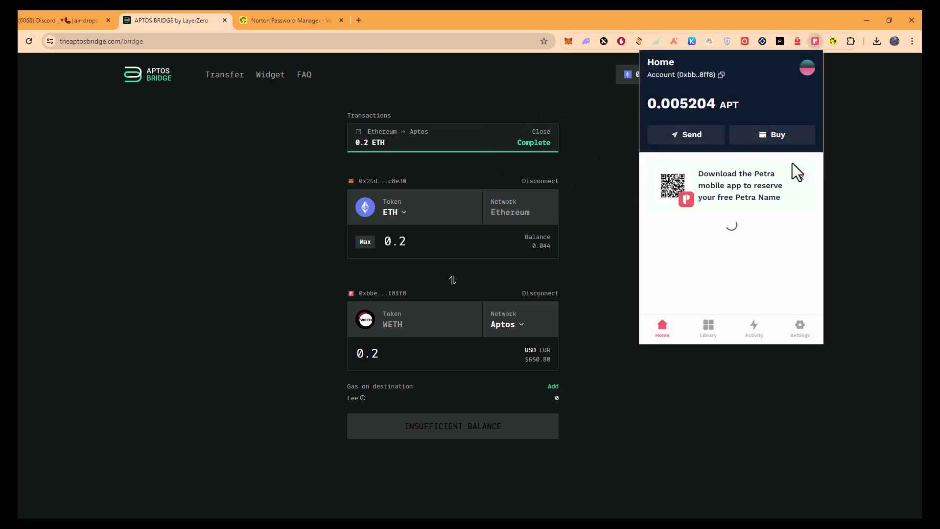
{"action": "left_click_drag", "start_coordinate": [663, 104], "coordinate": [761, 104]}
{"action": "left_click", "coordinate": [761, 103]}
{"action": "scroll", "coordinate": [728, 216], "scroll_direction": "down", "scroll_amount": 2}
{"action": "scroll", "coordinate": [730, 219], "scroll_direction": "down", "scroll_amount": 1}
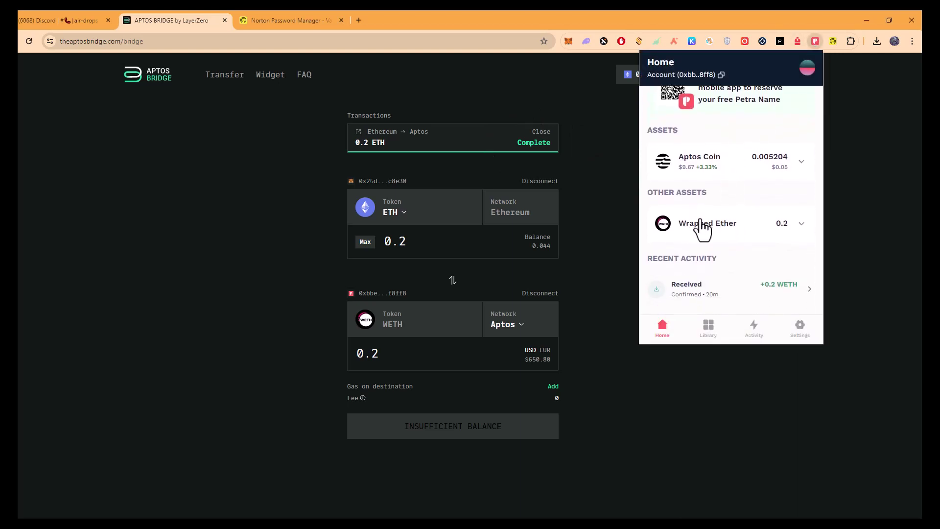
{"action": "left_click", "coordinate": [732, 228]}
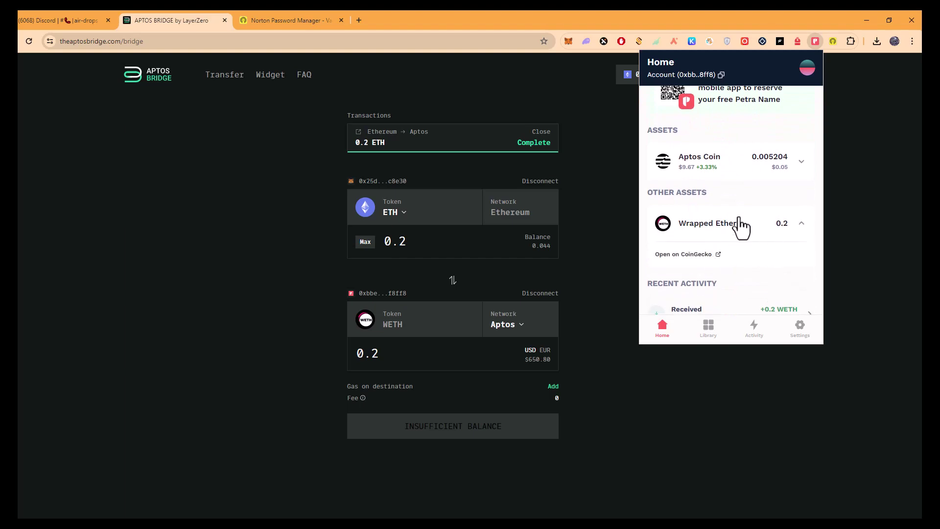
{"action": "key", "text": "ctrl+1"}
{"action": "scroll", "coordinate": [269, 317], "scroll_direction": "down", "scroll_amount": 1}
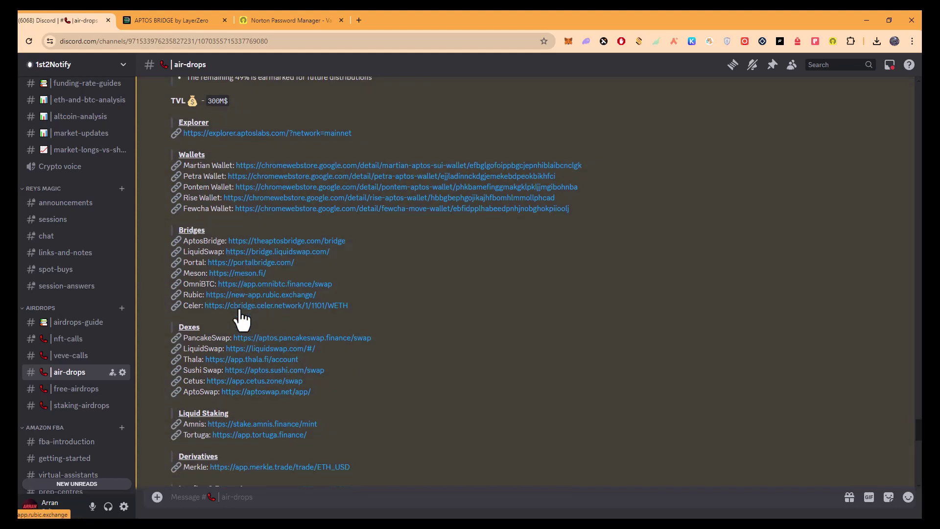
{"action": "scroll", "coordinate": [254, 277], "scroll_direction": "down", "scroll_amount": 1}
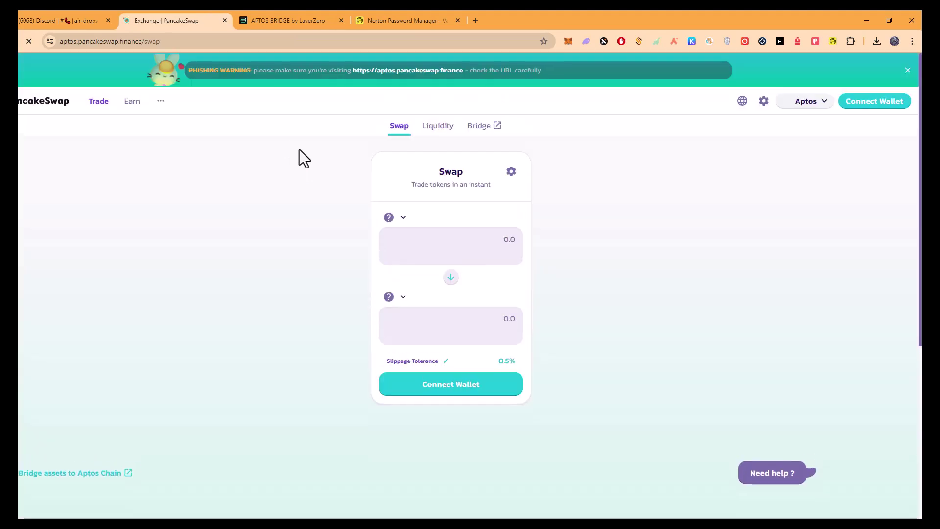
Connect the Petra wallet to PancakeSwap and approve the connection.
{"action": "left_click", "coordinate": [880, 103]}
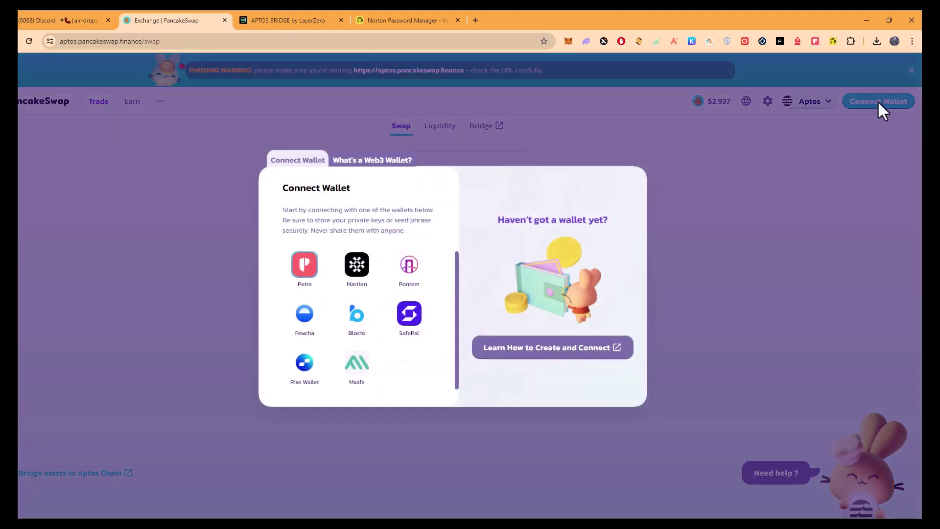
{"action": "left_click", "coordinate": [321, 278]}
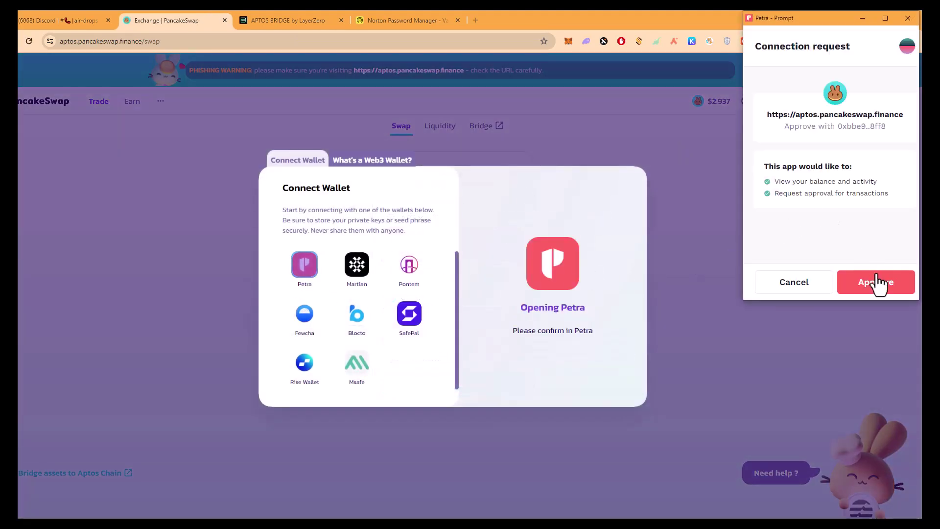
{"action": "left_click", "coordinate": [879, 282]}
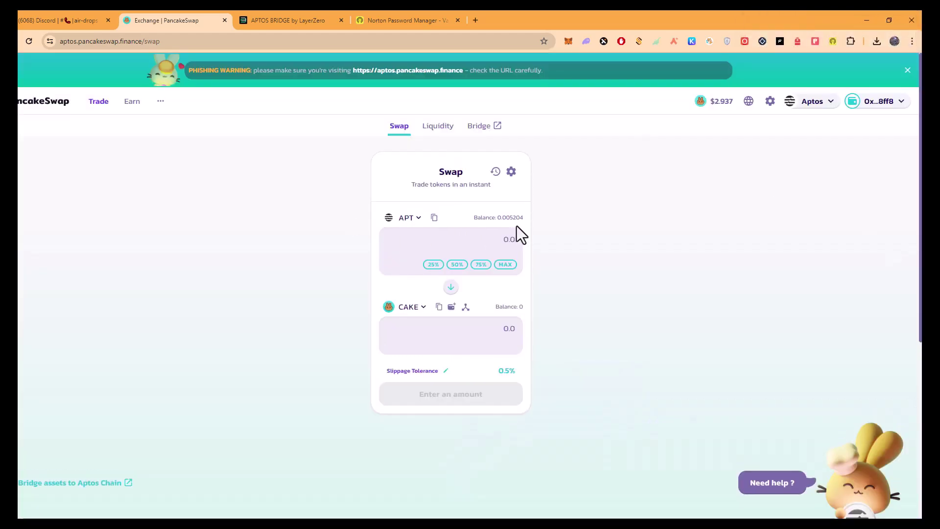
Set lzWETH as the token to sell and lzUSDC as the token to receive.
{"action": "left_click", "coordinate": [406, 218]}
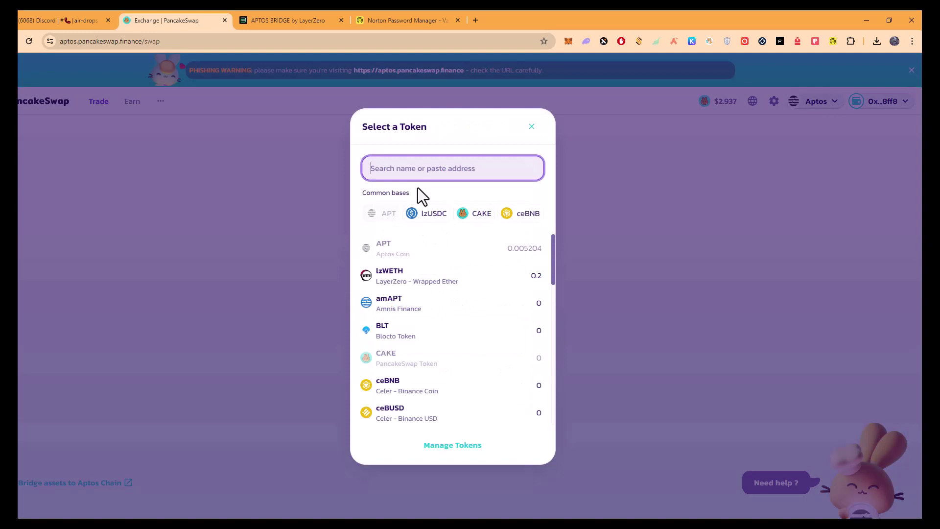
{"action": "type", "text": "weth"}
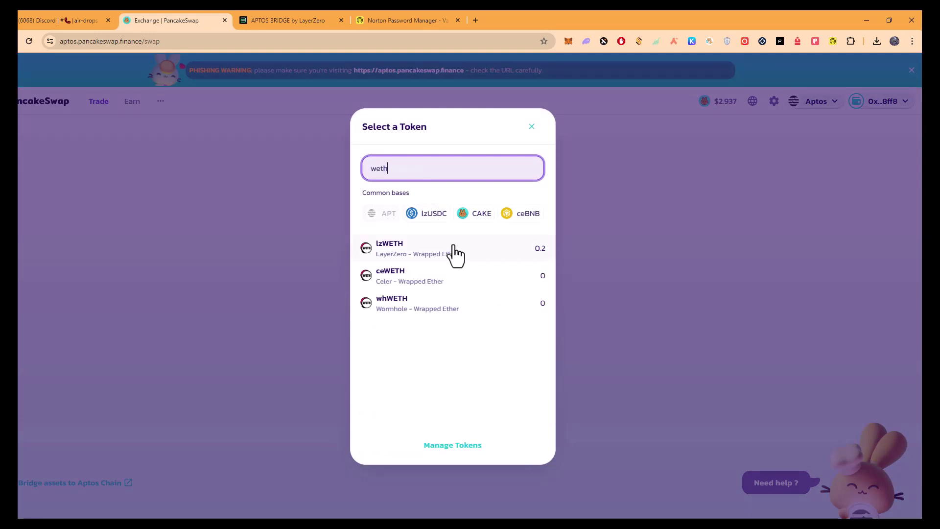
{"action": "left_click", "coordinate": [455, 254]}
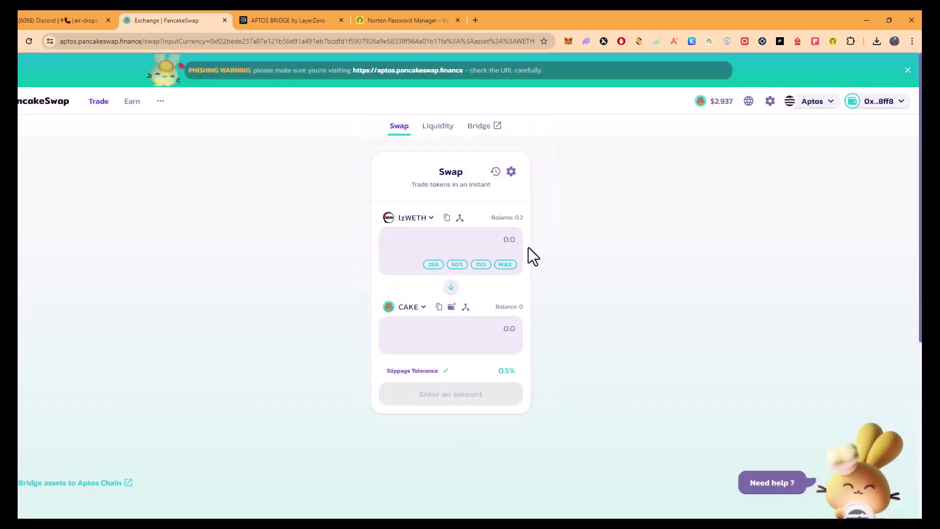
{"action": "left_click", "coordinate": [413, 219]}
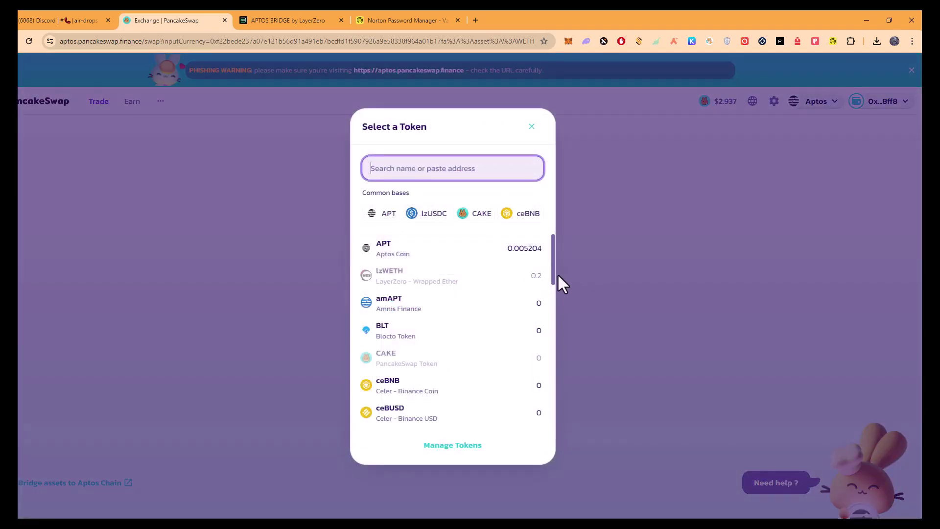
{"action": "left_click", "coordinate": [619, 254]}
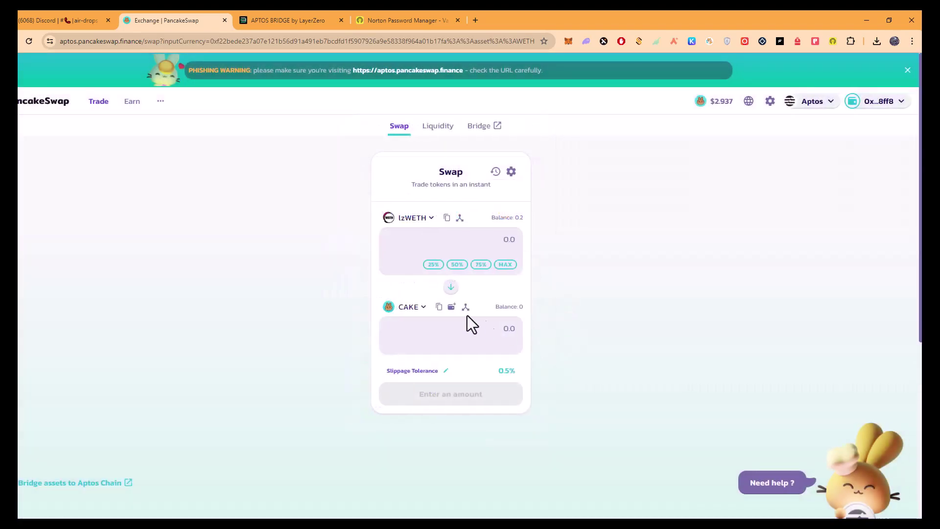
{"action": "left_click", "coordinate": [424, 307]}
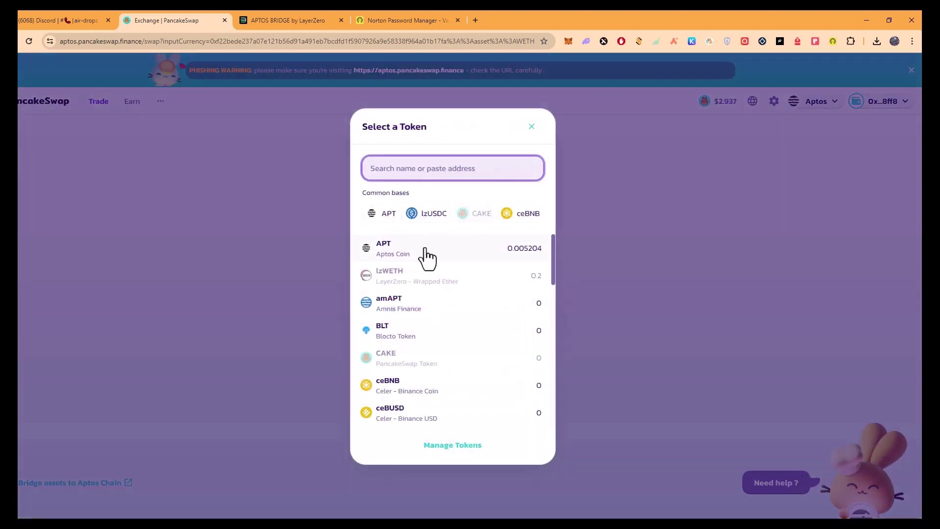
{"action": "left_click", "coordinate": [426, 255]}
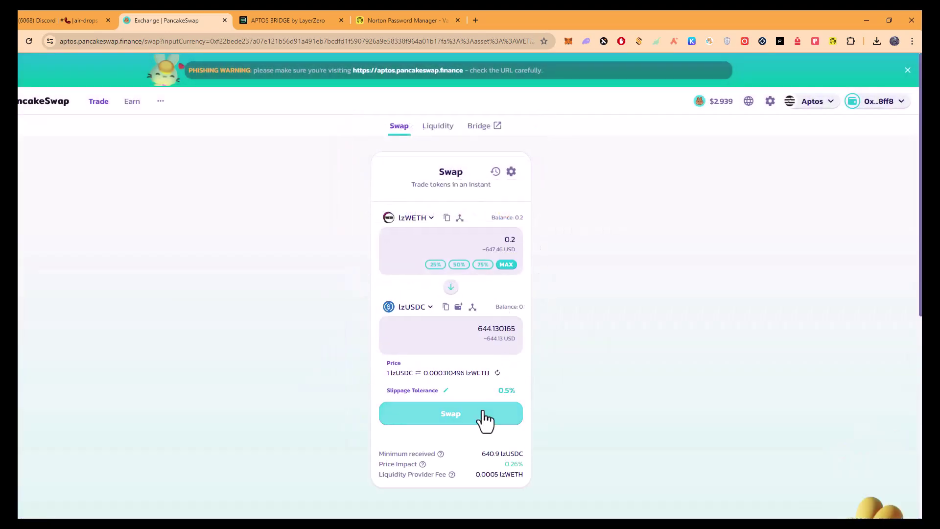
Confirm the 0.2 lzWETH to lzUSDC swap and approve it in Petra.
{"action": "left_click", "coordinate": [487, 416]}
{"action": "left_click", "coordinate": [495, 409]}
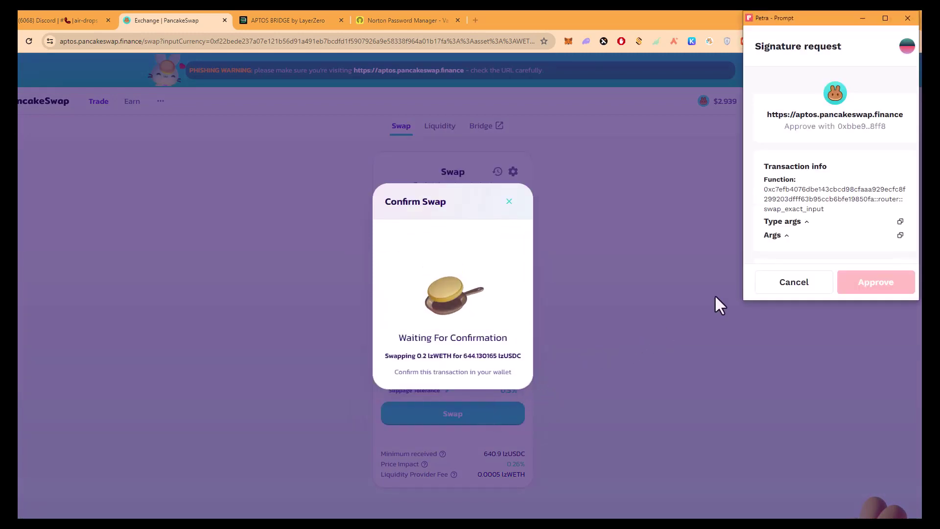
{"action": "left_click", "coordinate": [877, 293]}
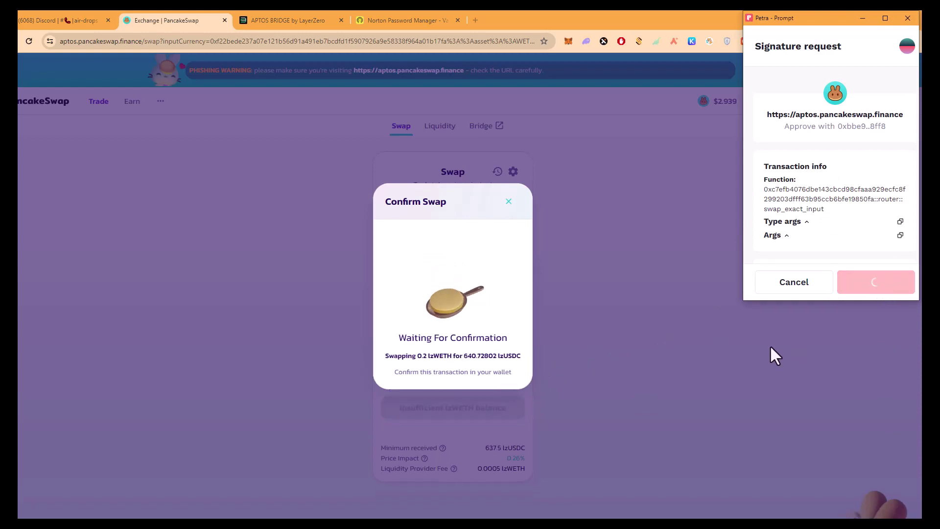
{"action": "left_click", "coordinate": [452, 362]}
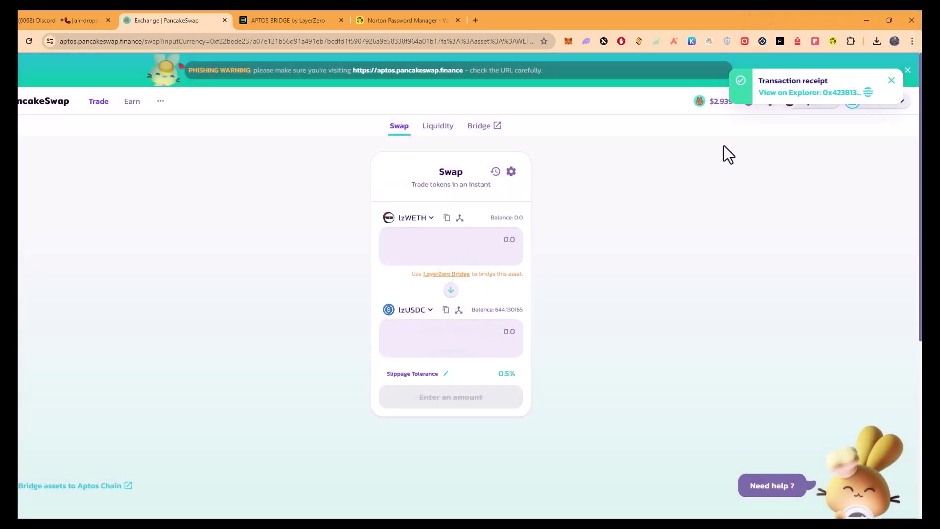
Swap the full 644.130165 lzUSDC for APT, approve in Petra, and check the new APT balance.
{"action": "left_click", "coordinate": [892, 80]}
{"action": "left_click", "coordinate": [451, 290]}
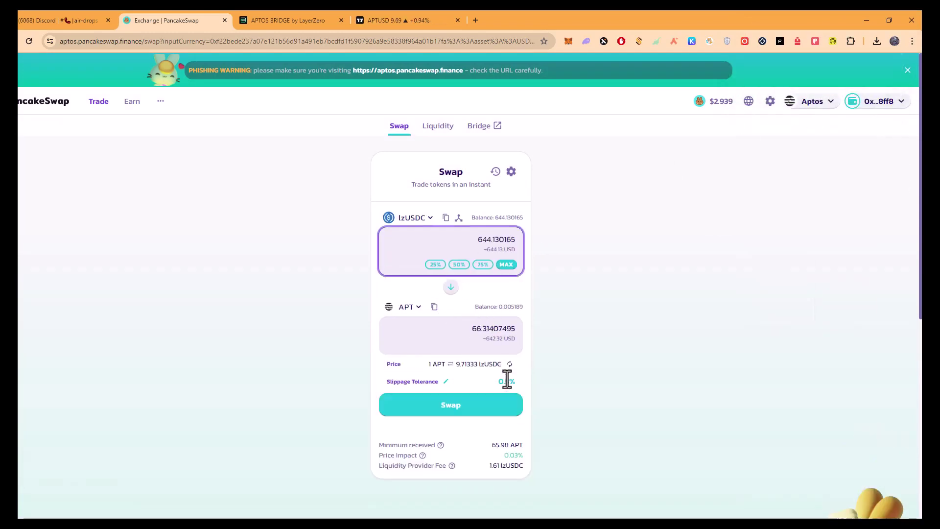
{"action": "left_click", "coordinate": [478, 409]}
{"action": "left_click", "coordinate": [454, 409]}
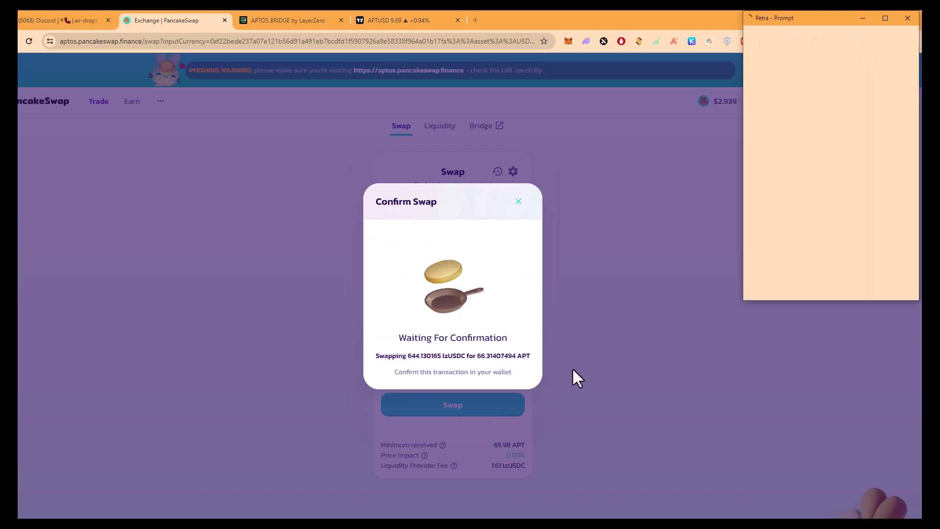
{"action": "left_click", "coordinate": [878, 287]}
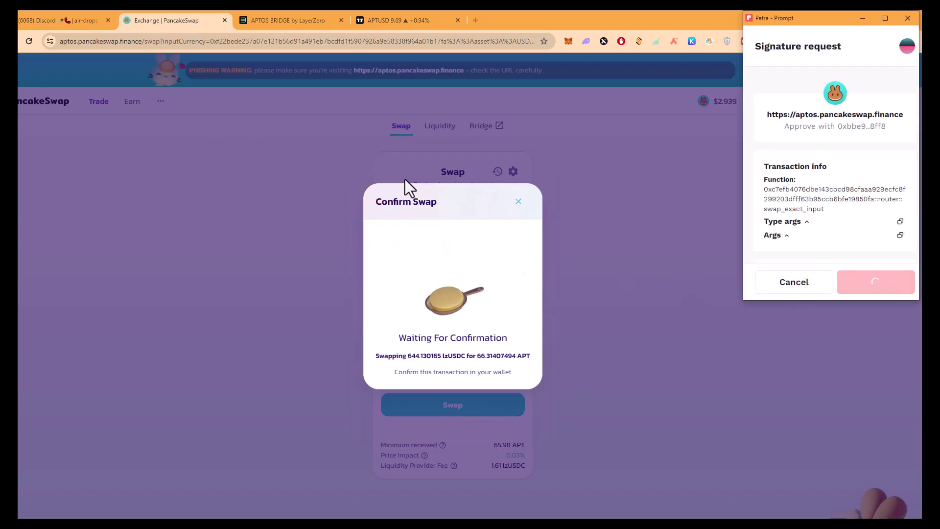
{"action": "left_click", "coordinate": [455, 362]}
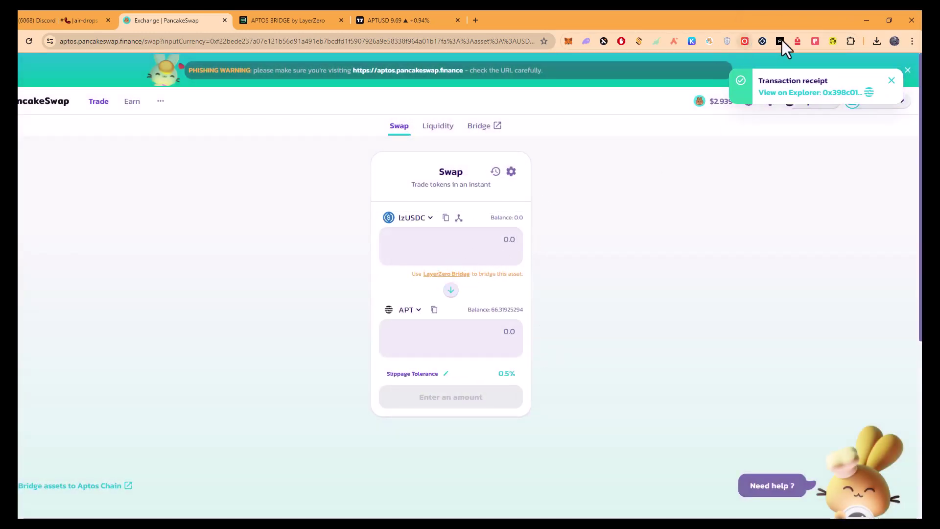
{"action": "left_click", "coordinate": [815, 41]}
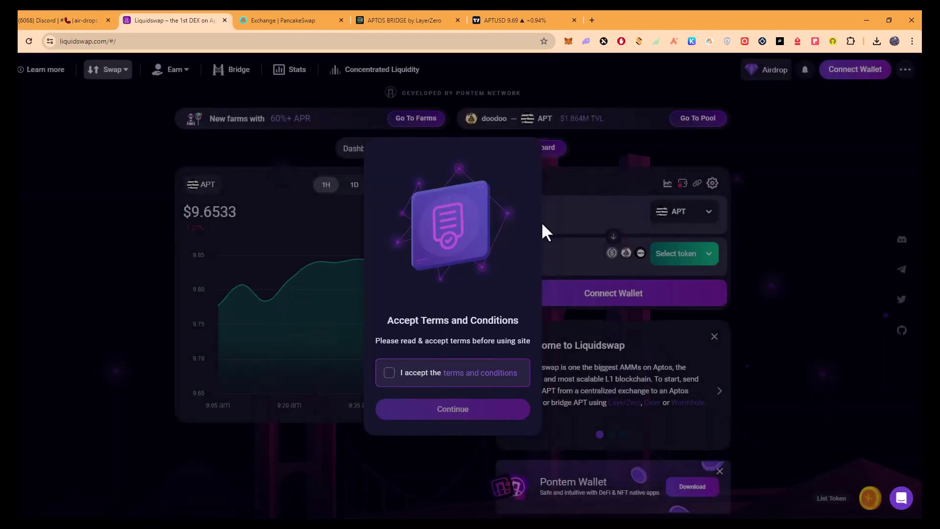
Accept Liquidswap's terms and connect the Petra wallet through Other Wallets.
{"action": "left_click", "coordinate": [397, 377]}
{"action": "left_click", "coordinate": [412, 414]}
{"action": "left_click", "coordinate": [854, 70]}
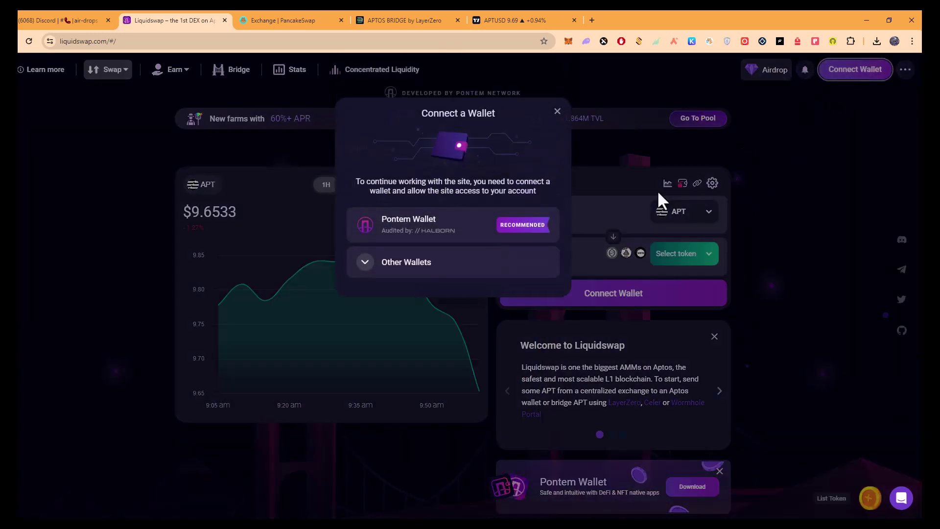
{"action": "left_click", "coordinate": [435, 277]}
{"action": "left_click", "coordinate": [480, 304]}
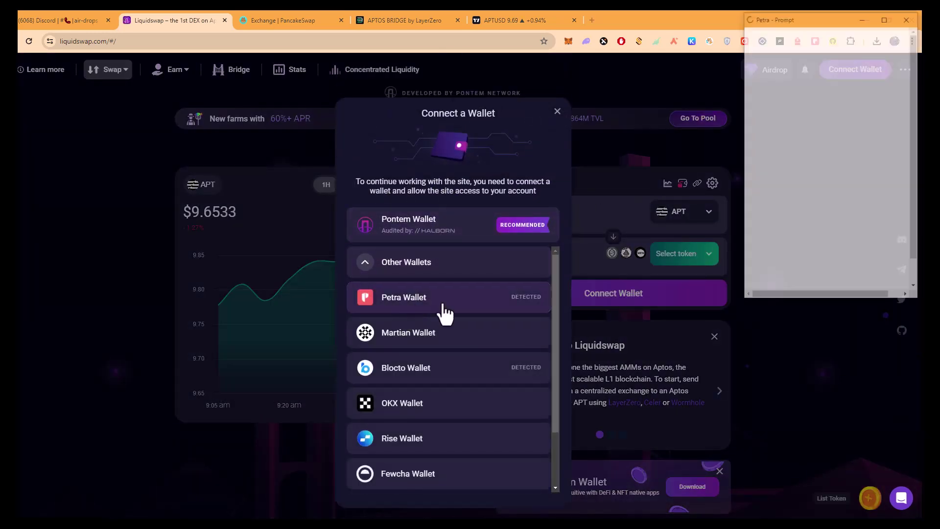
{"action": "left_click", "coordinate": [881, 280]}
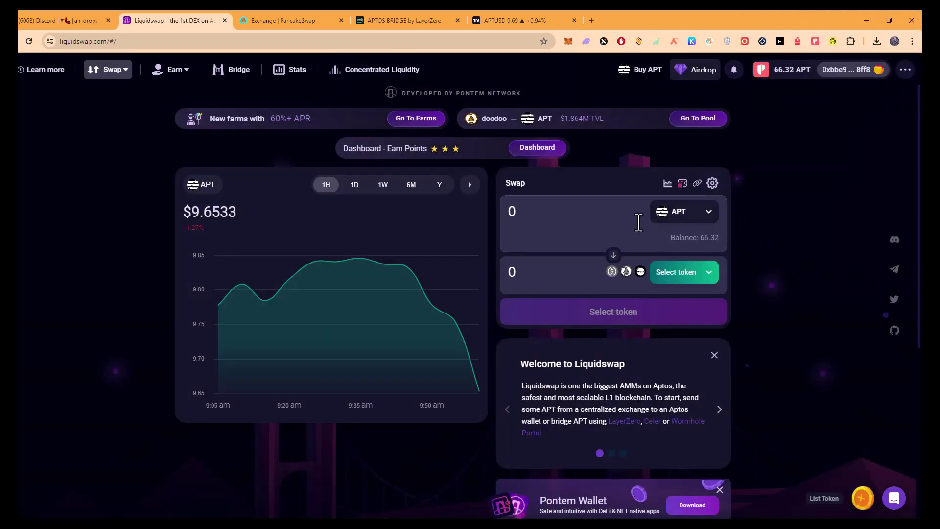
Swap 60.319 APT for USDC (LayerZero), confirming and approving the swap in Petra.
{"action": "left_click", "coordinate": [688, 273]}
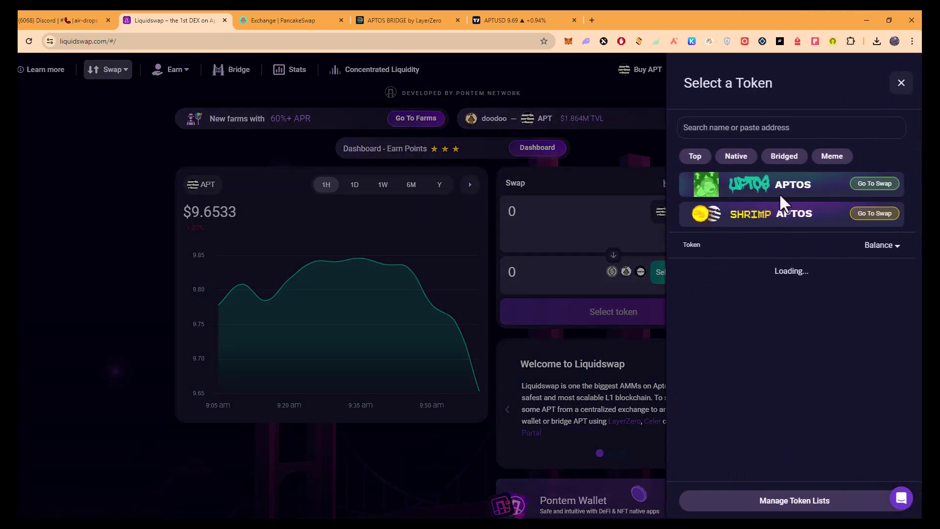
{"action": "left_click", "coordinate": [733, 285]}
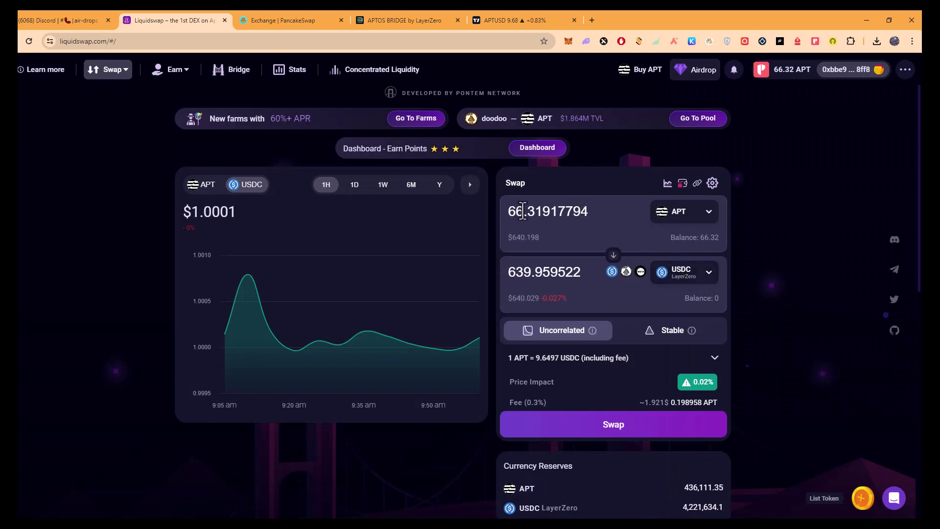
{"action": "type", "text": "6"}
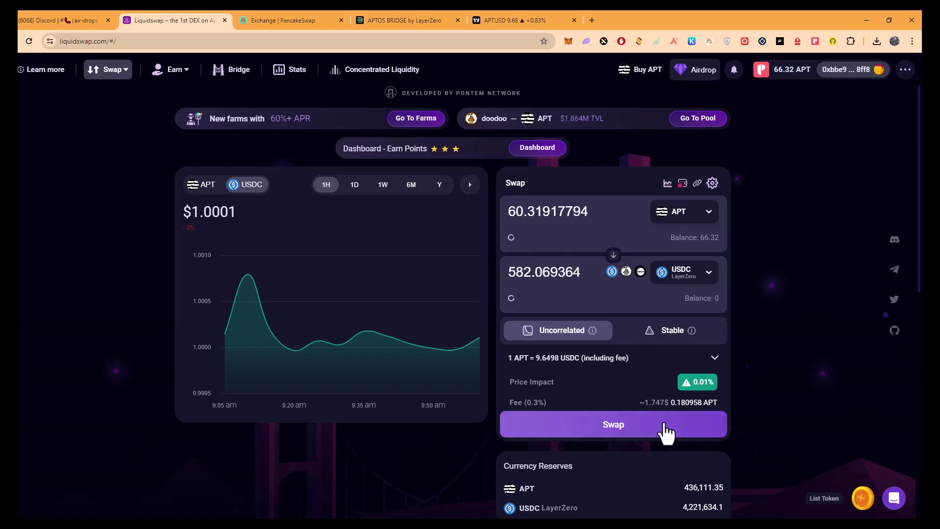
{"action": "left_click", "coordinate": [655, 425]}
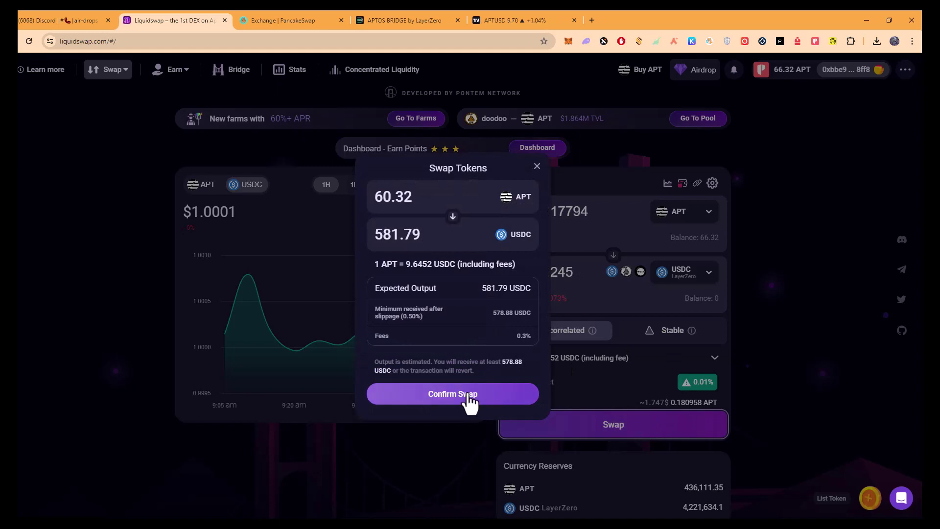
{"action": "left_click", "coordinate": [470, 395]}
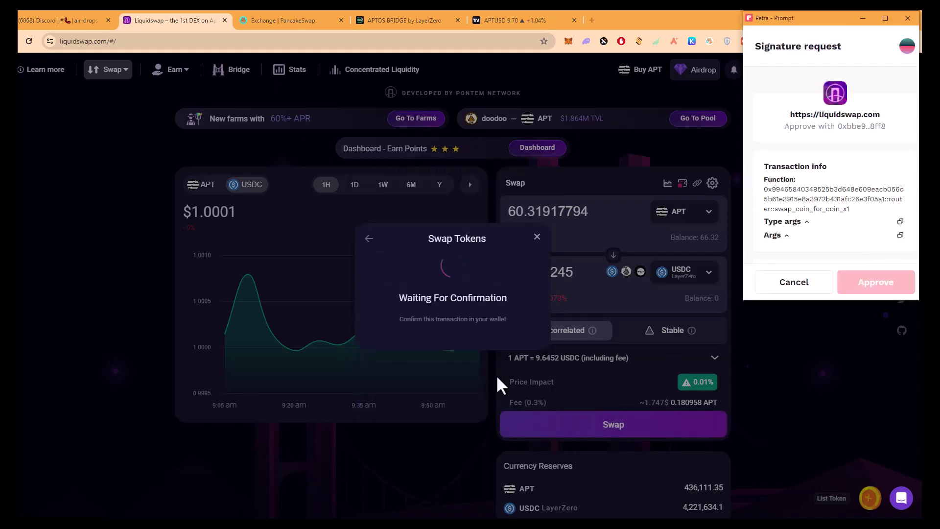
{"action": "left_click", "coordinate": [874, 285]}
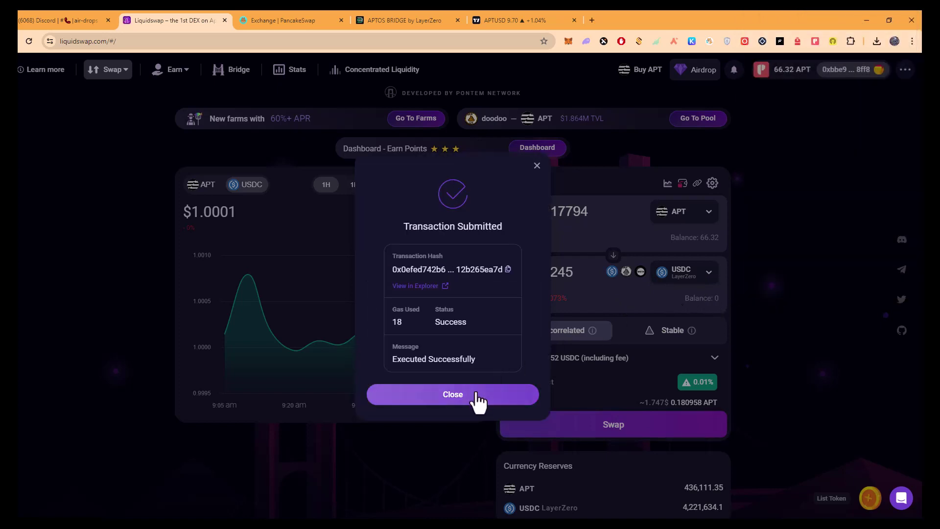
Reverse the pair and swap all 581.79245 USDC for about 59.96 APT, approved in Petra.
{"action": "left_click", "coordinate": [471, 398]}
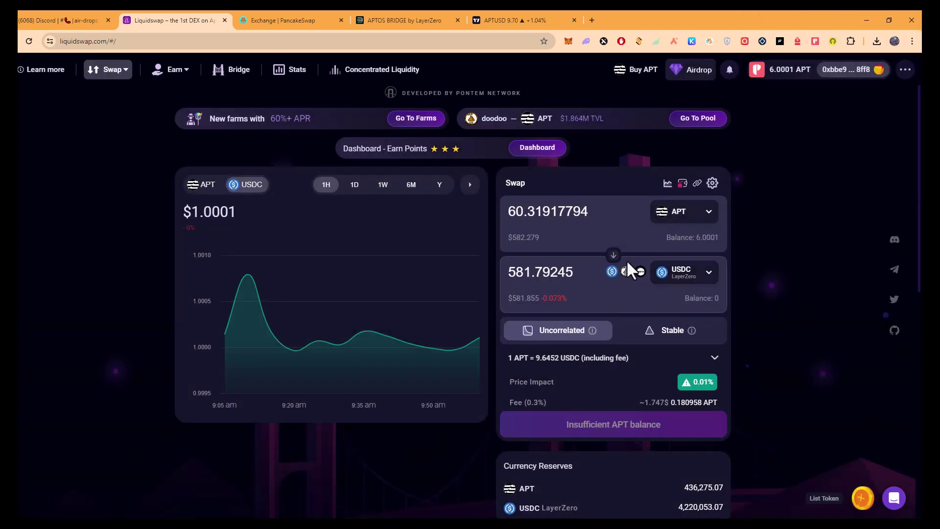
{"action": "left_click", "coordinate": [614, 255]}
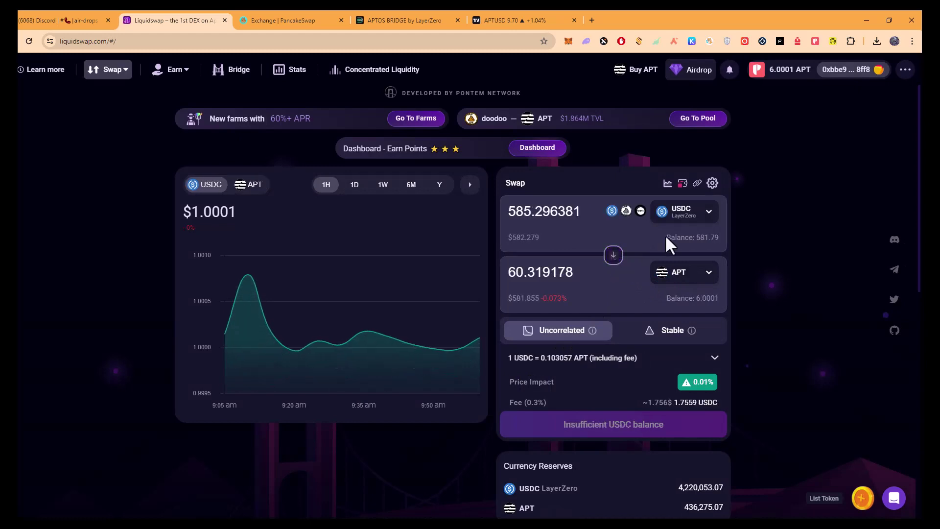
{"action": "left_click", "coordinate": [705, 238]}
{"action": "left_click", "coordinate": [629, 422]}
{"action": "left_click", "coordinate": [500, 395]}
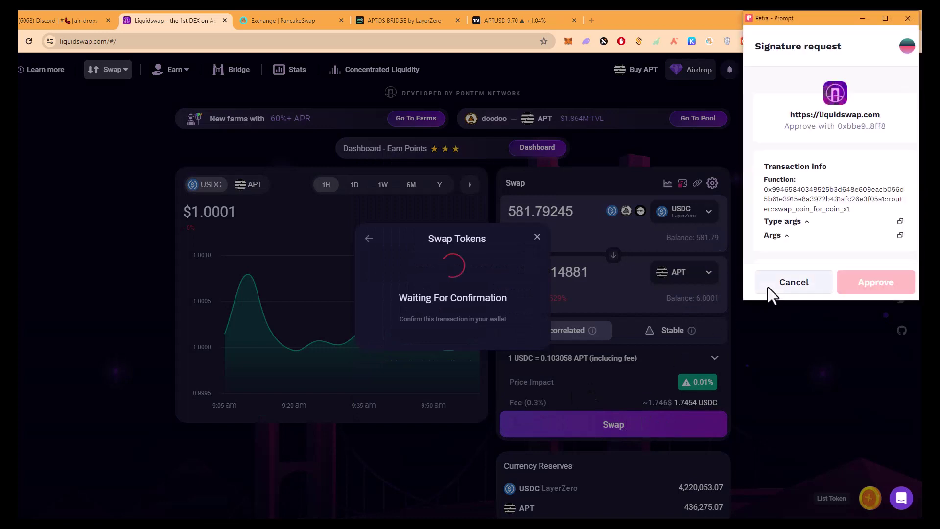
{"action": "left_click", "coordinate": [879, 283]}
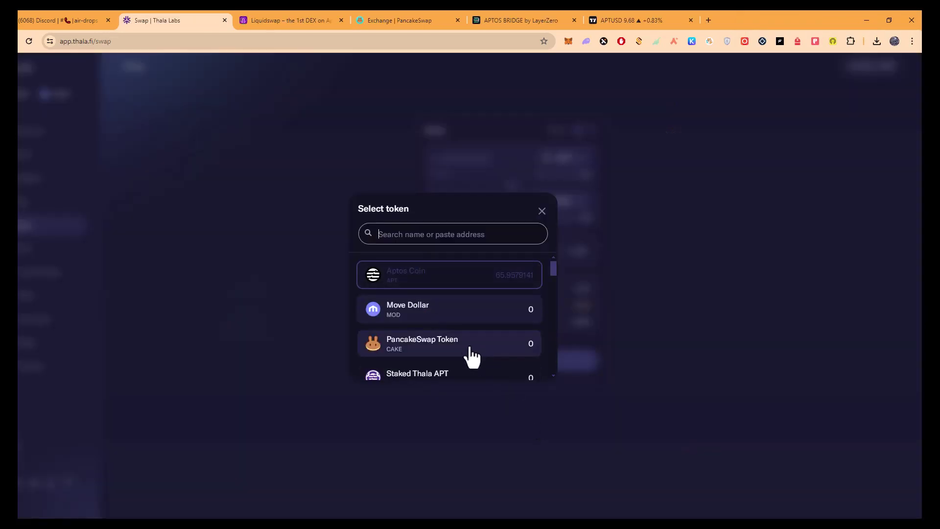
Try CAKE and then DooDoo as the output token with the full APT balance as input.
{"action": "left_click", "coordinate": [467, 357]}
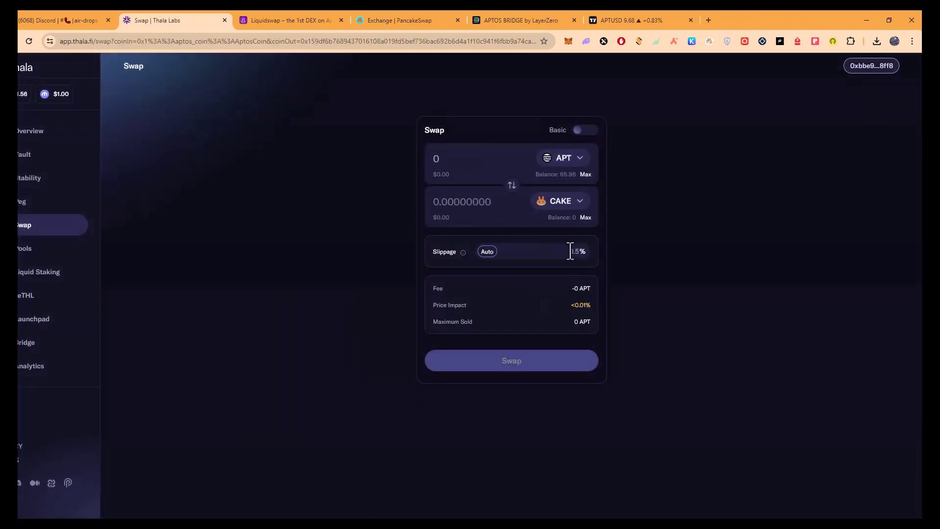
{"action": "left_click", "coordinate": [585, 174]}
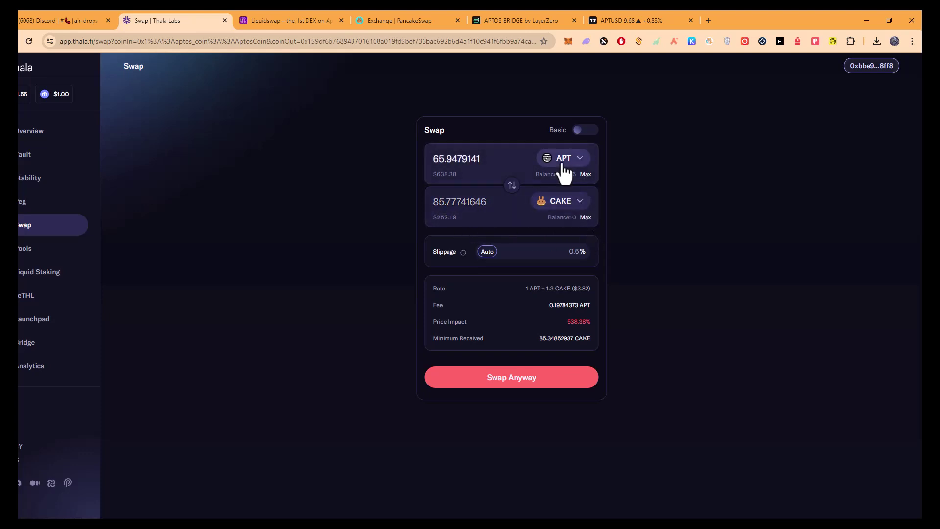
{"action": "left_click", "coordinate": [561, 205]}
{"action": "scroll", "coordinate": [448, 318], "scroll_direction": "down", "scroll_amount": 2}
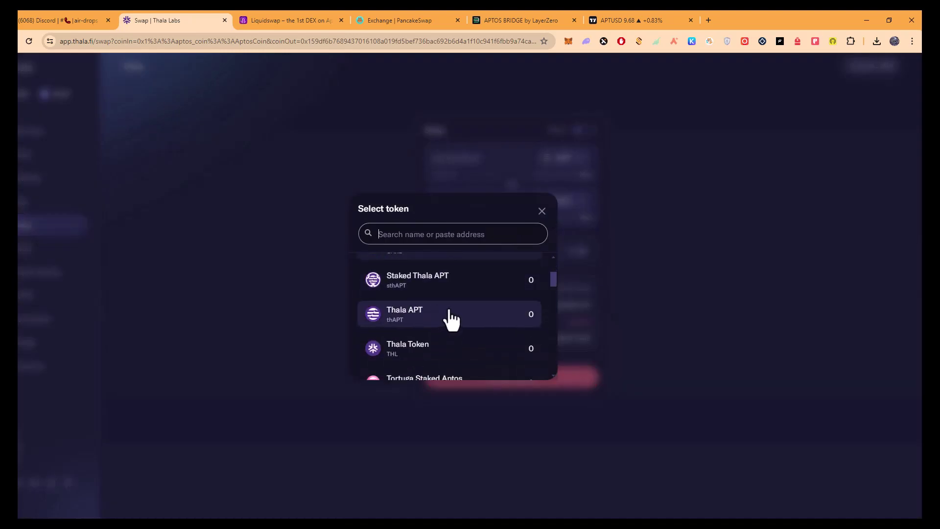
{"action": "scroll", "coordinate": [449, 314], "scroll_direction": "down", "scroll_amount": 7}
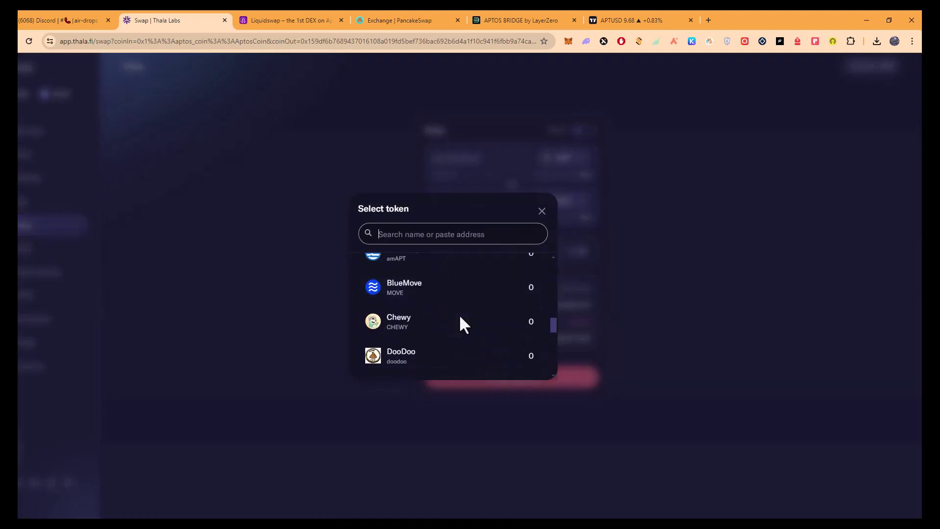
{"action": "scroll", "coordinate": [460, 321], "scroll_direction": "down", "scroll_amount": 1}
{"action": "left_click", "coordinate": [448, 324]}
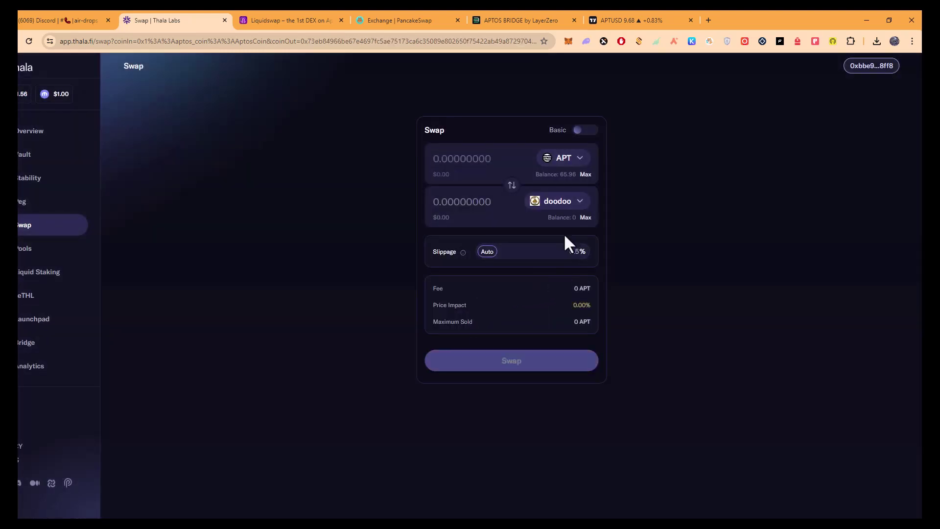
{"action": "left_click", "coordinate": [586, 177]}
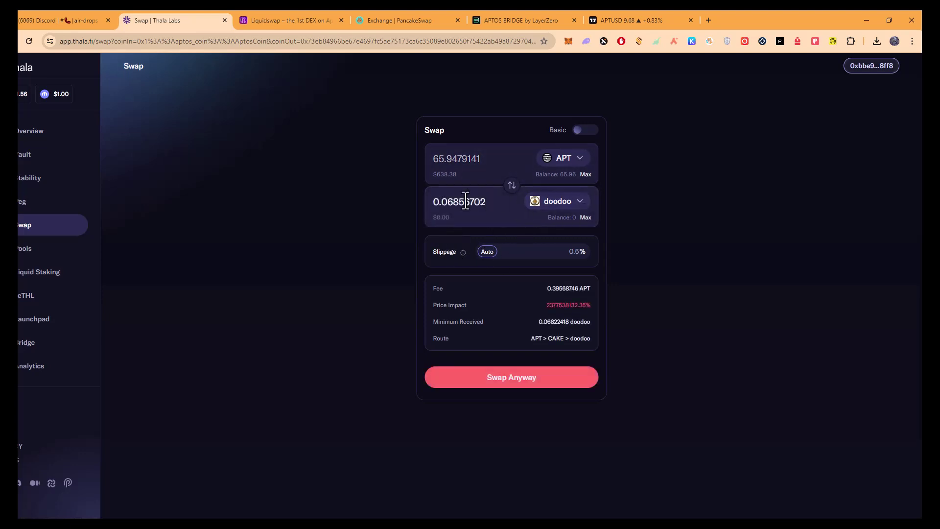
Pick Wrapped Ether (LayerZero) as output with the full 65.9479141 APT, then return to Discord.
{"action": "left_click", "coordinate": [569, 208]}
{"action": "scroll", "coordinate": [460, 300], "scroll_direction": "down", "scroll_amount": 3}
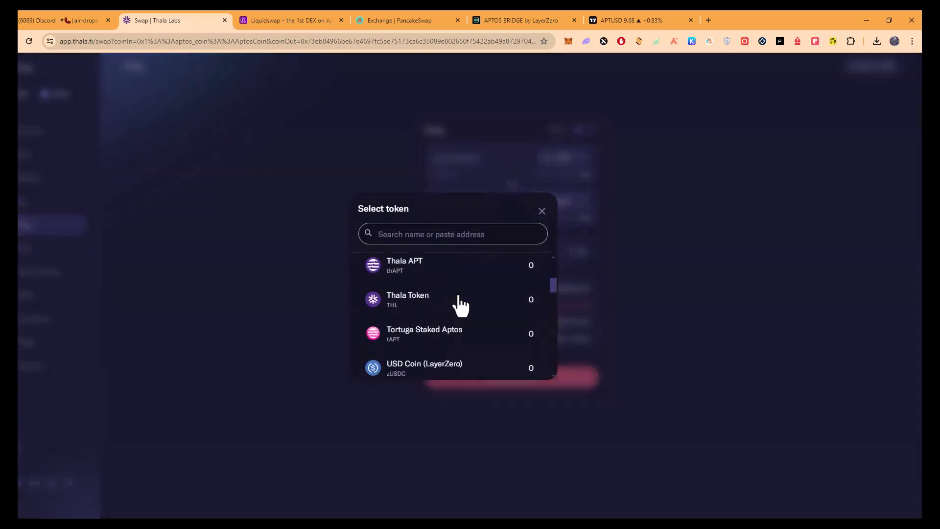
{"action": "scroll", "coordinate": [471, 289], "scroll_direction": "down", "scroll_amount": 8}
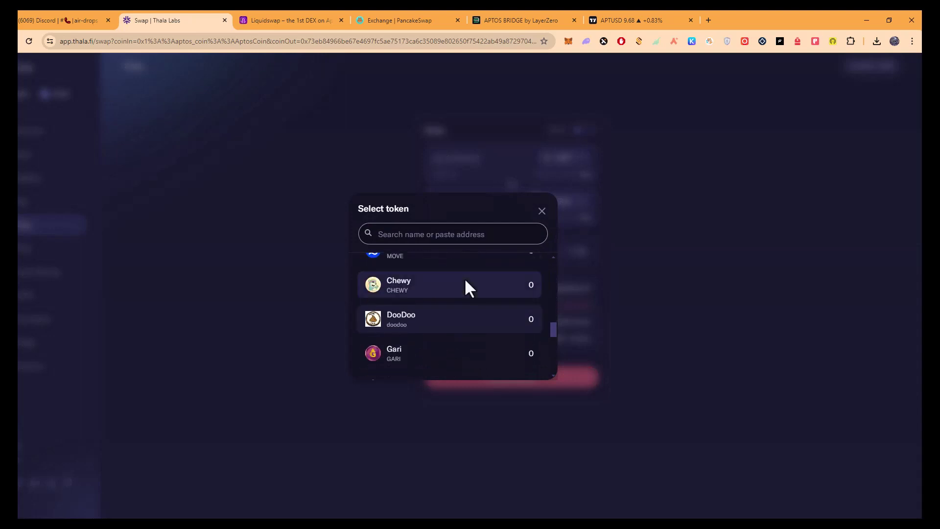
{"action": "left_click", "coordinate": [434, 233]}
{"action": "type", "text": "weth"}
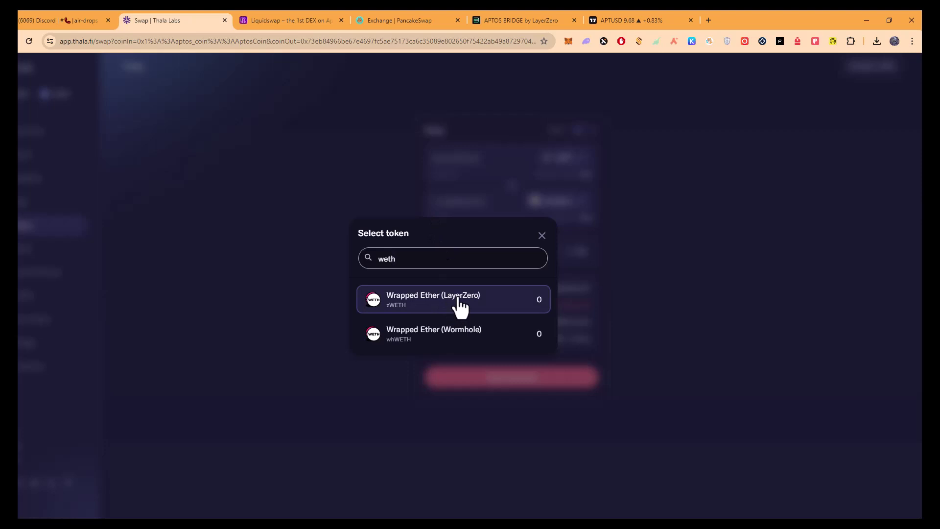
{"action": "left_click", "coordinate": [461, 307]}
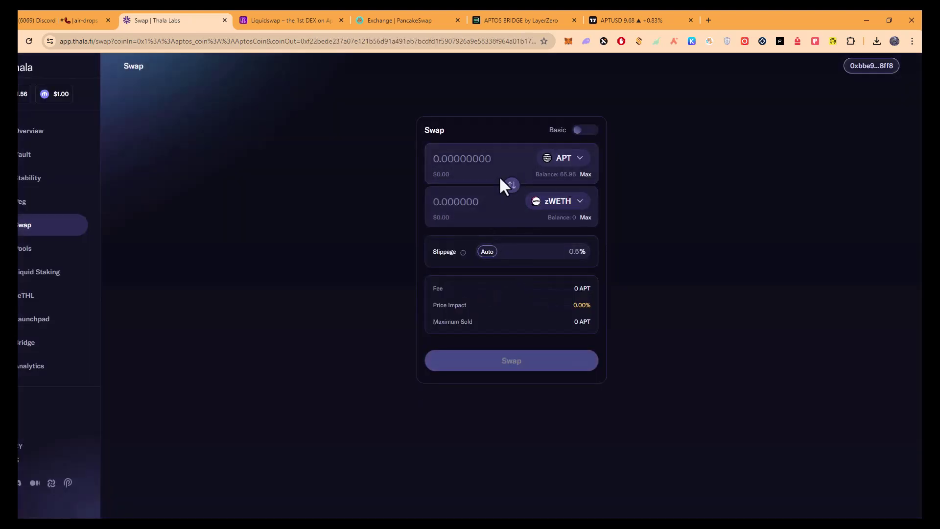
{"action": "left_click", "coordinate": [587, 176]}
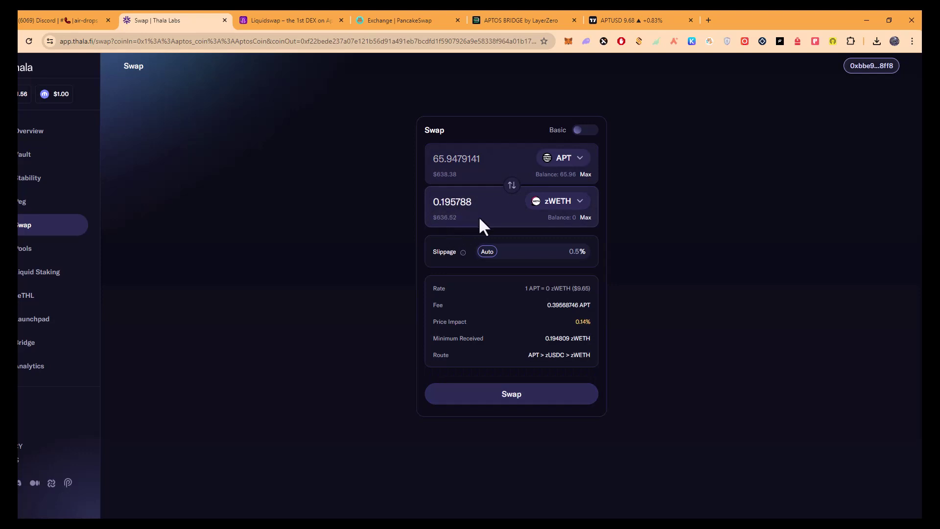
{"action": "key", "text": "alt+Tab"}
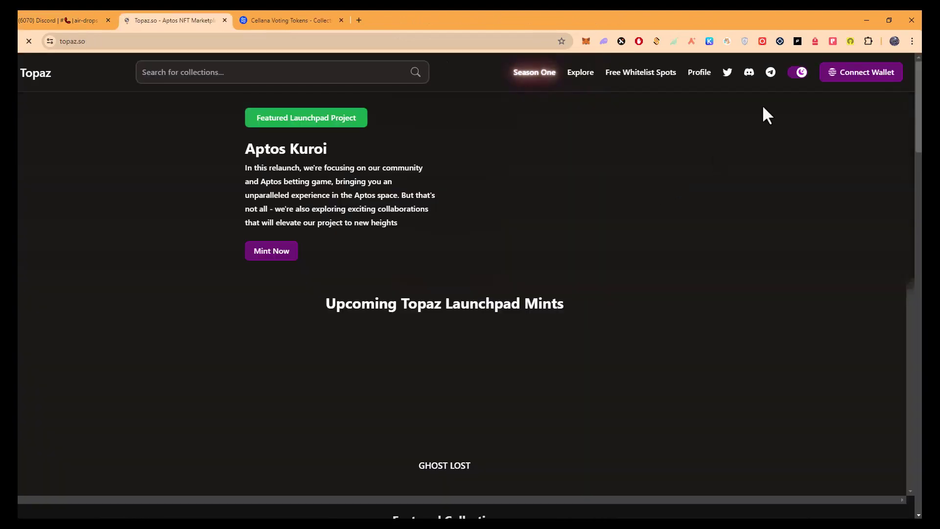
Connect the Petra wallet to Topaz and open the fairy collection.
{"action": "left_click", "coordinate": [868, 74]}
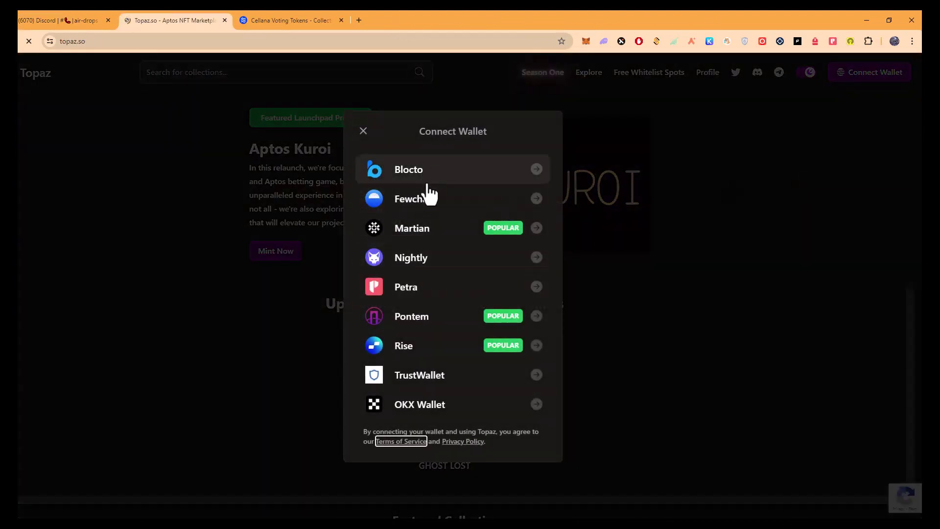
{"action": "left_click", "coordinate": [434, 288]}
{"action": "left_click", "coordinate": [868, 284]}
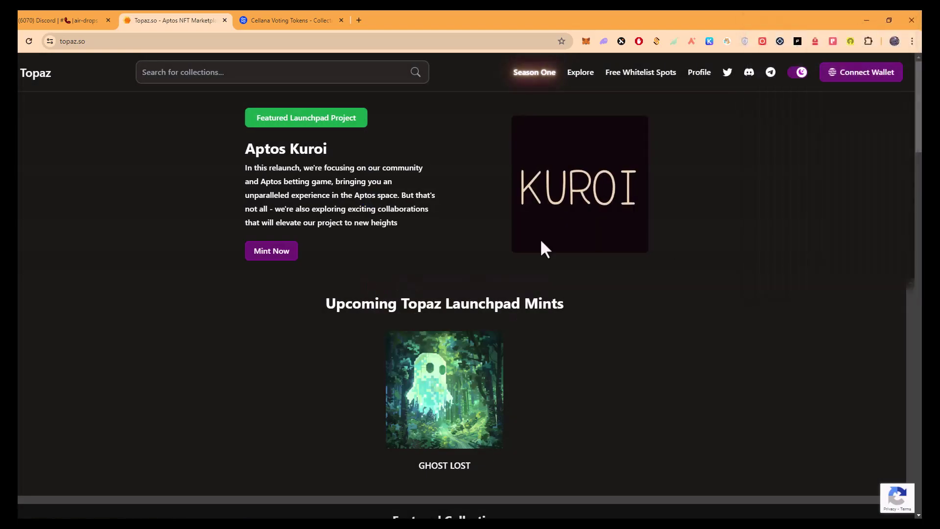
{"action": "scroll", "coordinate": [372, 306], "scroll_direction": "down", "scroll_amount": 4}
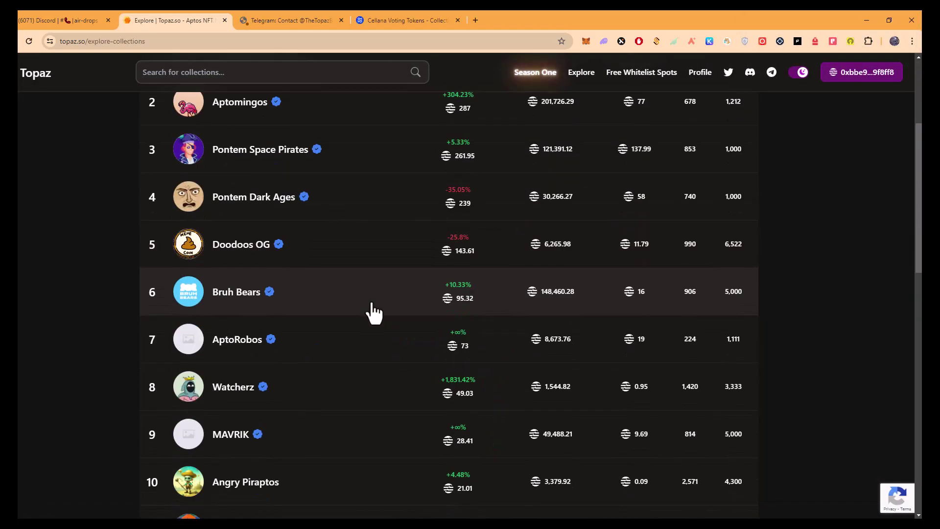
{"action": "scroll", "coordinate": [383, 318], "scroll_direction": "down", "scroll_amount": 5}
{"action": "scroll", "coordinate": [394, 311], "scroll_direction": "up", "scroll_amount": 2}
{"action": "scroll", "coordinate": [370, 343], "scroll_direction": "down", "scroll_amount": 6}
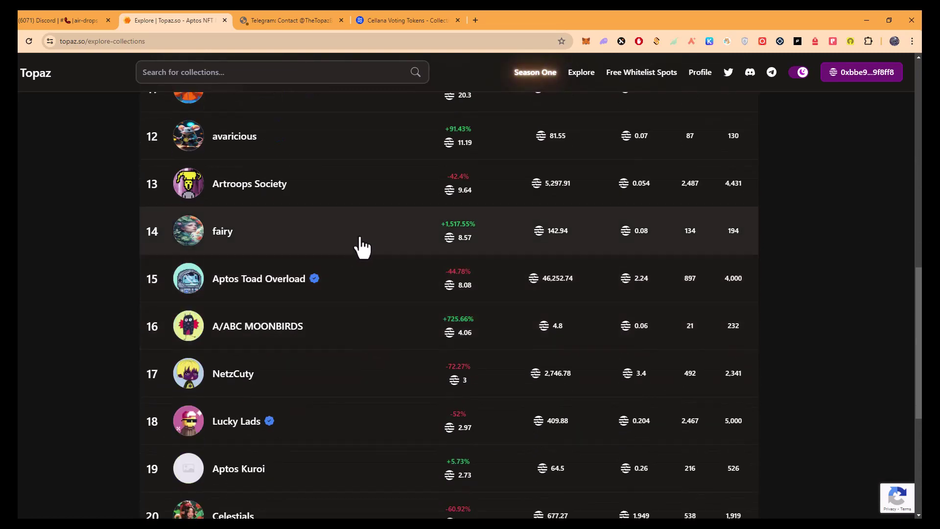
{"action": "left_click", "coordinate": [362, 247]}
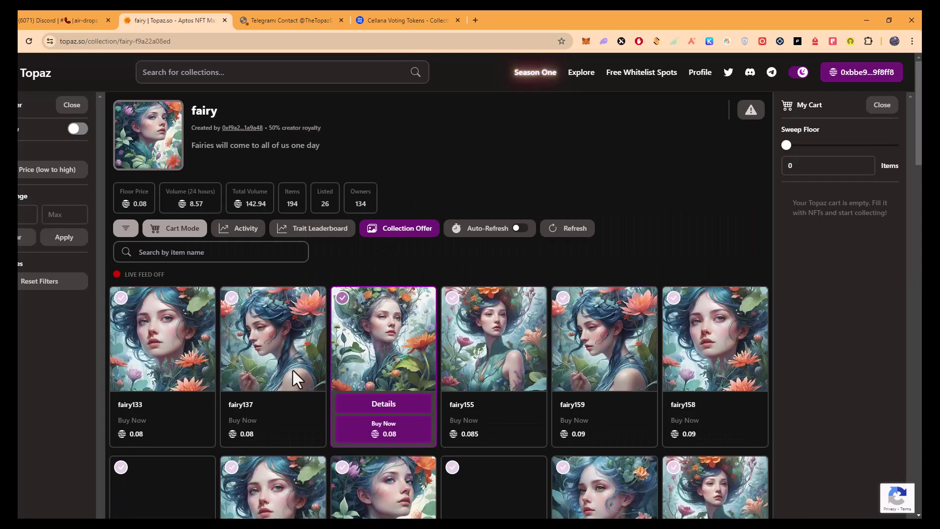
Buy fairy141 for 0.08 APT with Petra approval, then open the Wapal link from Discord.
{"action": "scroll", "coordinate": [436, 406], "scroll_direction": "down", "scroll_amount": 1}
{"action": "scroll", "coordinate": [436, 406], "scroll_direction": "down", "scroll_amount": 5}
{"action": "scroll", "coordinate": [571, 294], "scroll_direction": "up", "scroll_amount": 2}
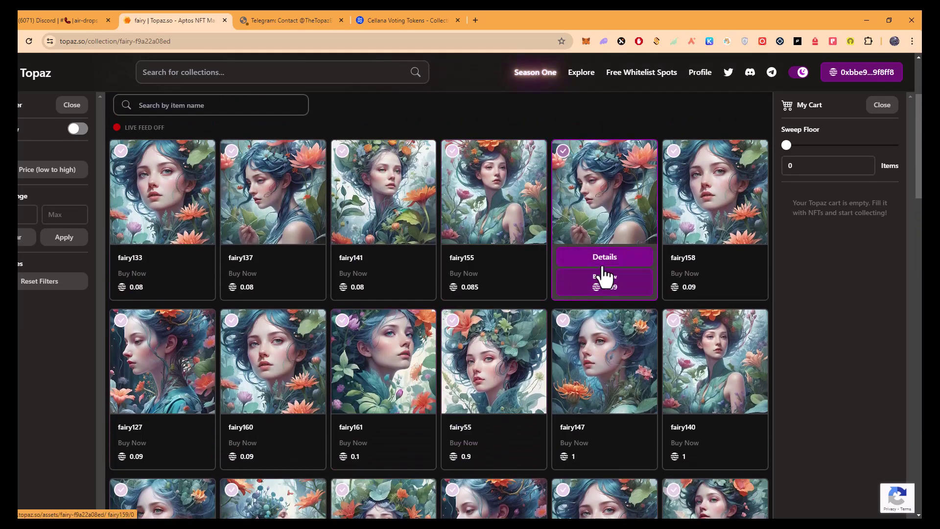
{"action": "left_click", "coordinate": [398, 258]}
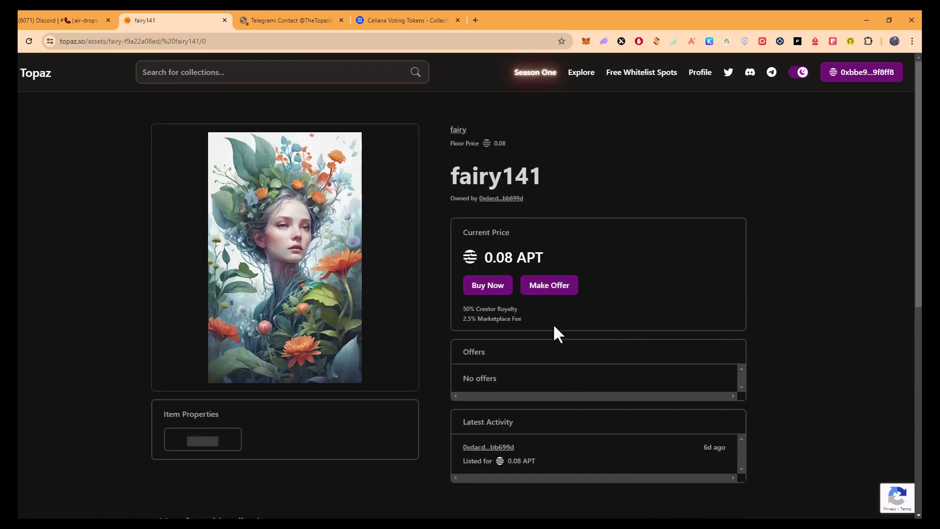
{"action": "left_click", "coordinate": [489, 289]}
{"action": "scroll", "coordinate": [850, 189], "scroll_direction": "down", "scroll_amount": 3}
{"action": "left_click", "coordinate": [877, 282]}
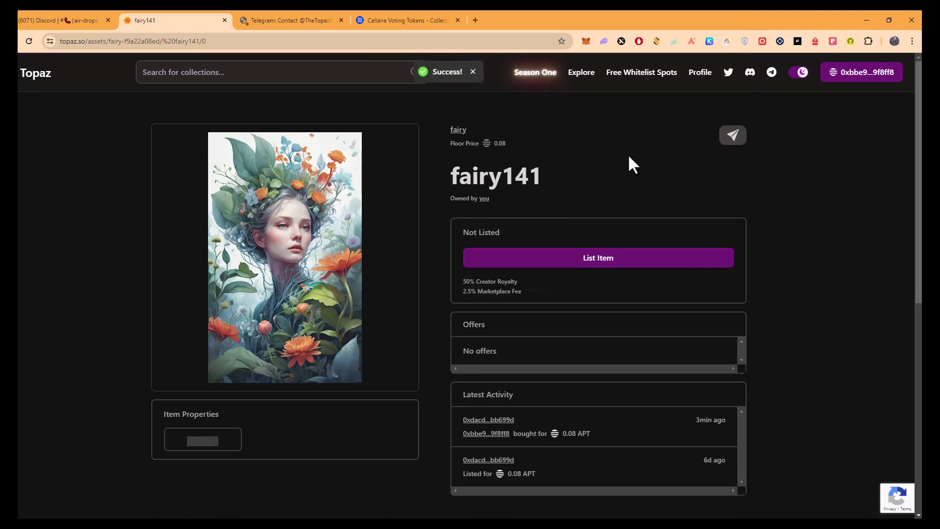
{"action": "left_click", "coordinate": [89, 14]}
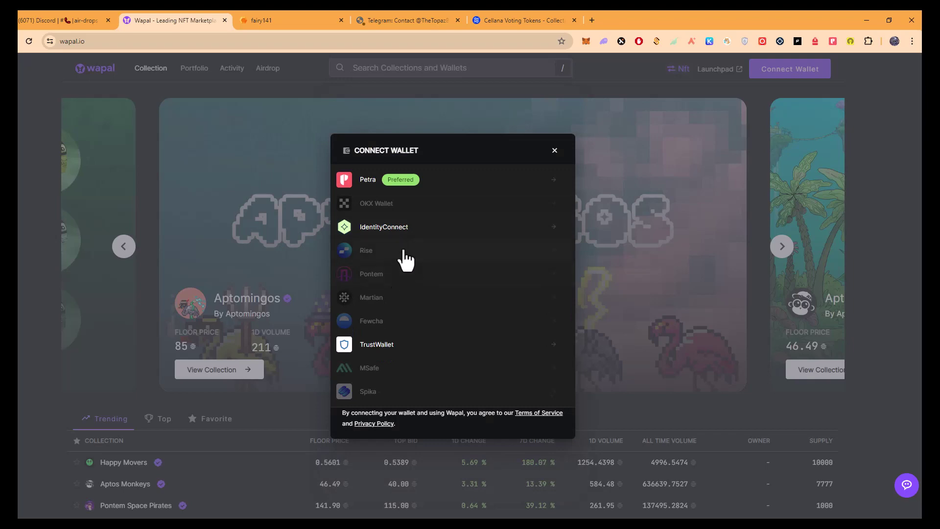
Connect the Petra wallet to Wapal and open the SuperV Sidekicks collection.
{"action": "left_click", "coordinate": [425, 182]}
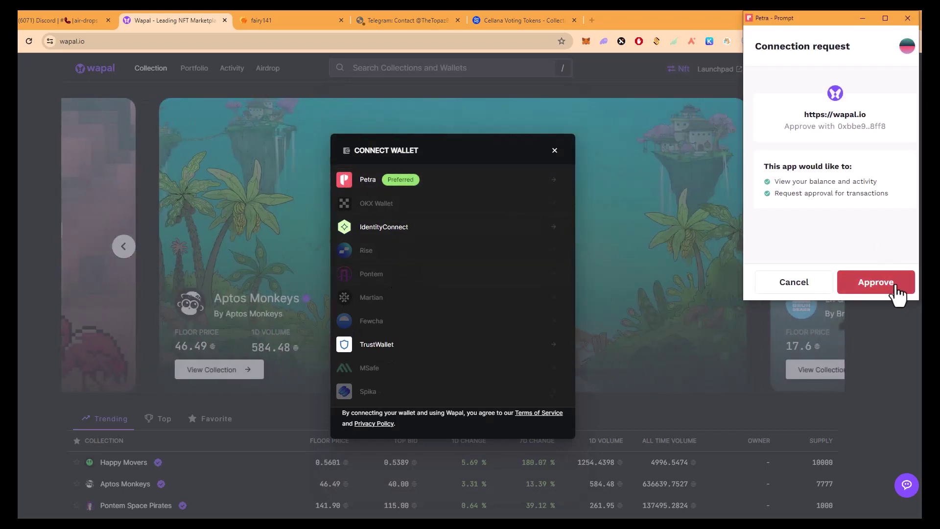
{"action": "left_click", "coordinate": [898, 286]}
{"action": "scroll", "coordinate": [409, 310], "scroll_direction": "down", "scroll_amount": 4}
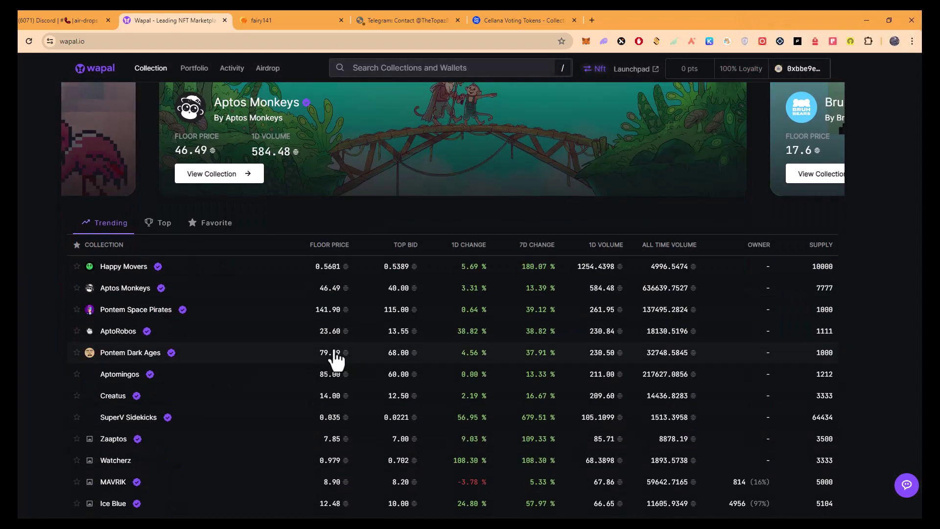
{"action": "scroll", "coordinate": [212, 304], "scroll_direction": "down", "scroll_amount": 2}
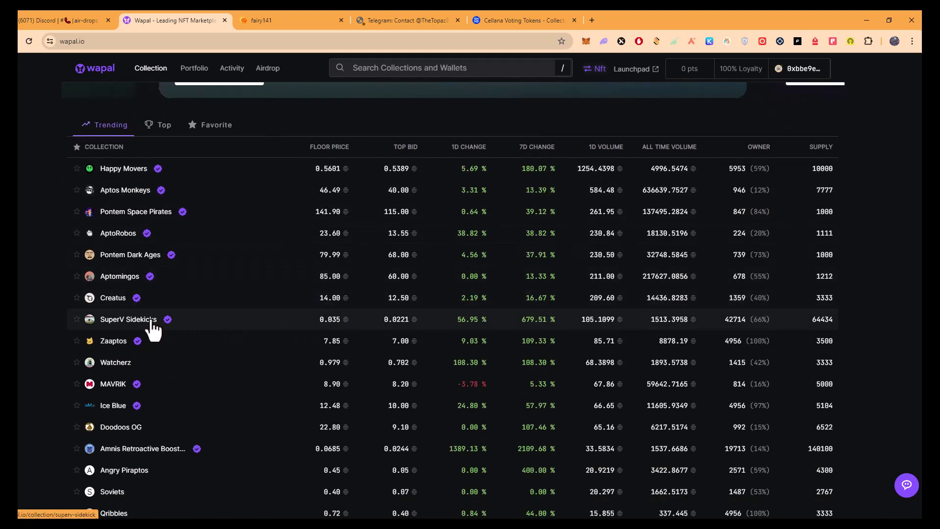
{"action": "scroll", "coordinate": [153, 330], "scroll_direction": "down", "scroll_amount": 1}
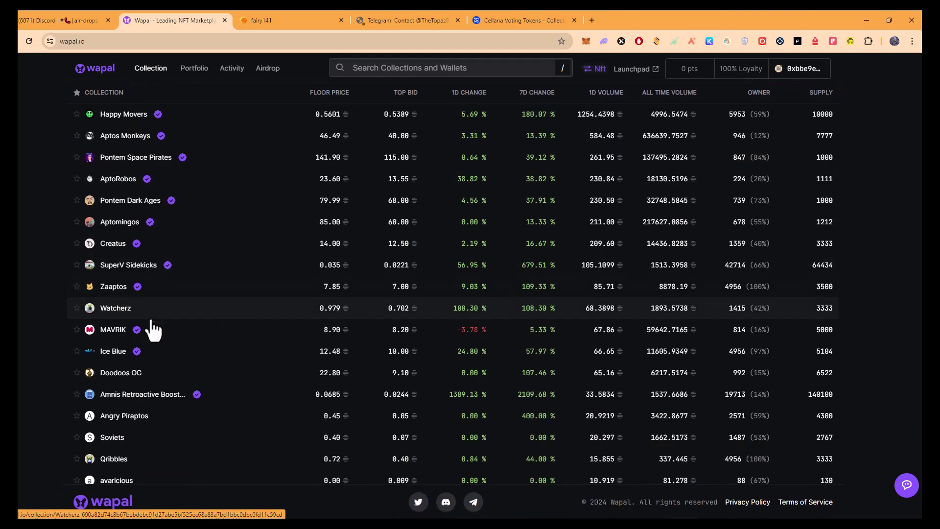
{"action": "left_click", "coordinate": [139, 270]}
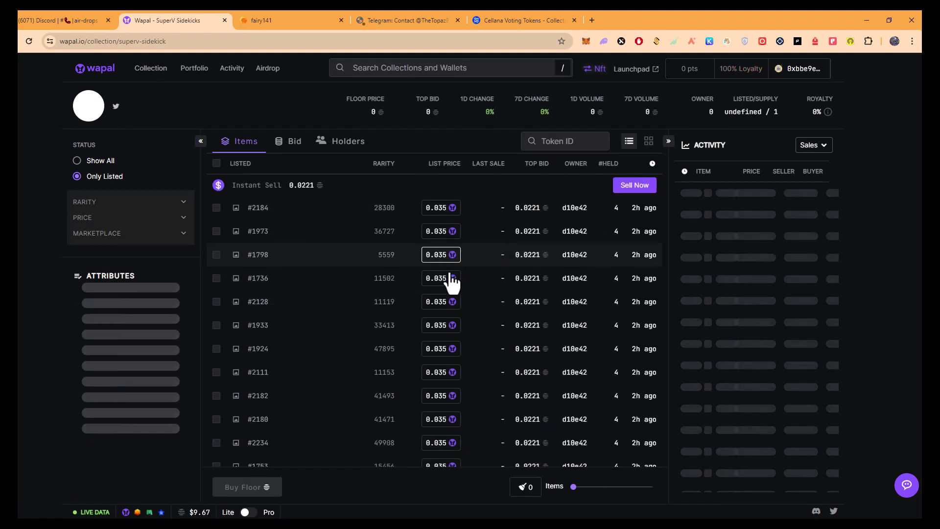
Buy SuperV Sidekicks #1798 for 0.035 APT with Petra approval, then return to Discord.
{"action": "left_click", "coordinate": [449, 277]}
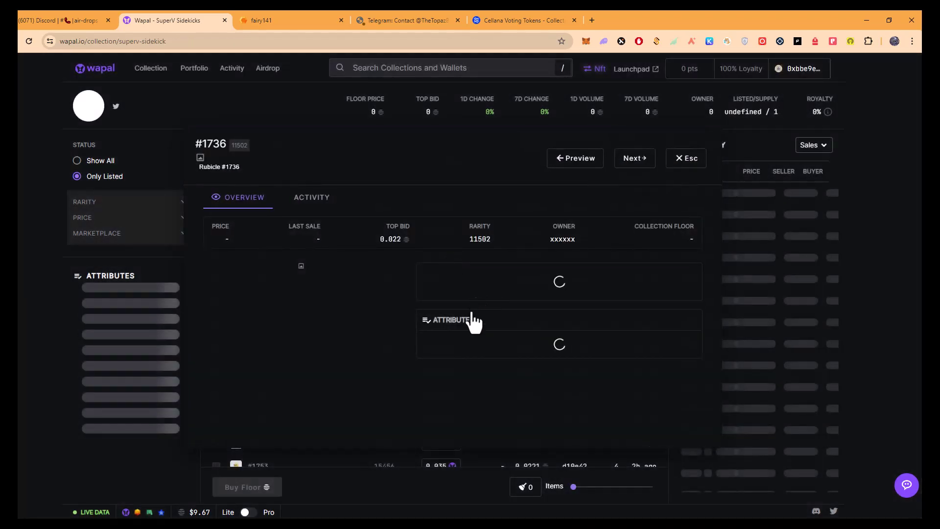
{"action": "left_click", "coordinate": [152, 279]}
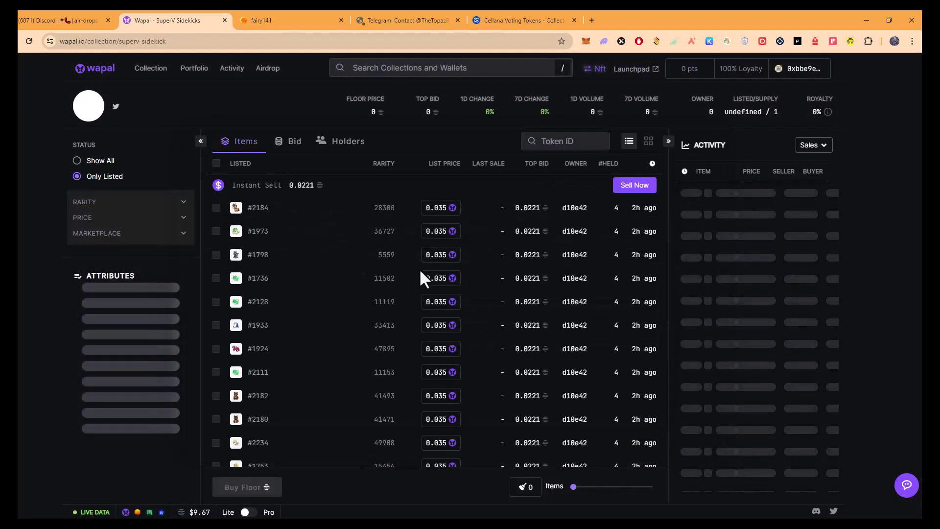
{"action": "left_click", "coordinate": [446, 256]}
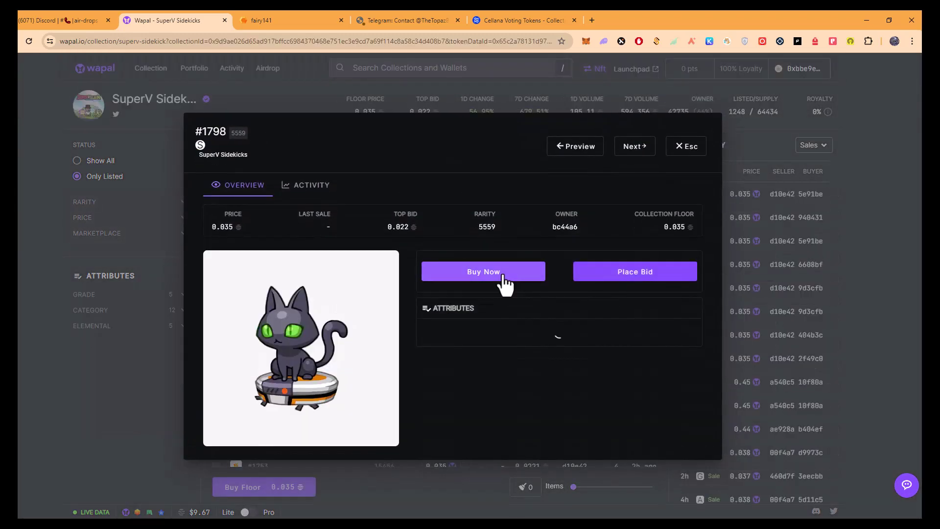
{"action": "left_click", "coordinate": [506, 284]}
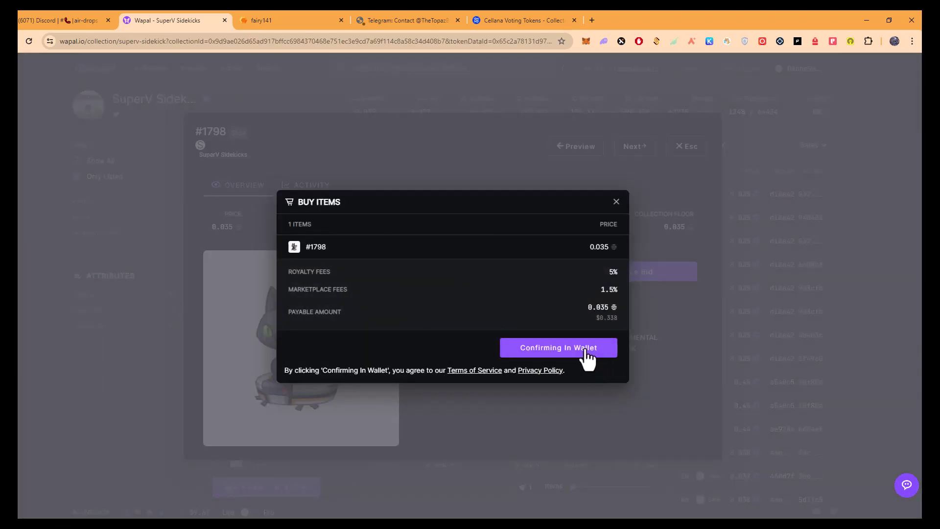
{"action": "left_click", "coordinate": [585, 351]}
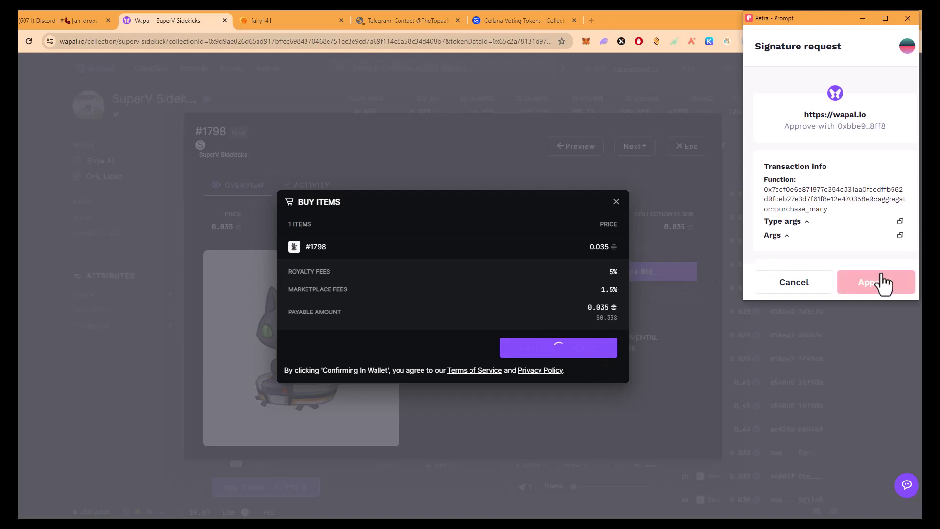
{"action": "left_click", "coordinate": [887, 277]}
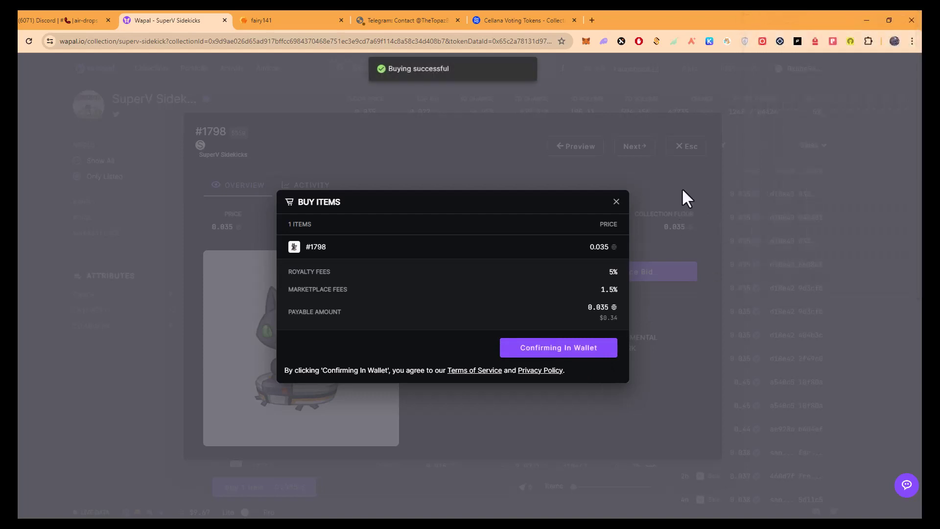
{"action": "left_click", "coordinate": [80, 12]}
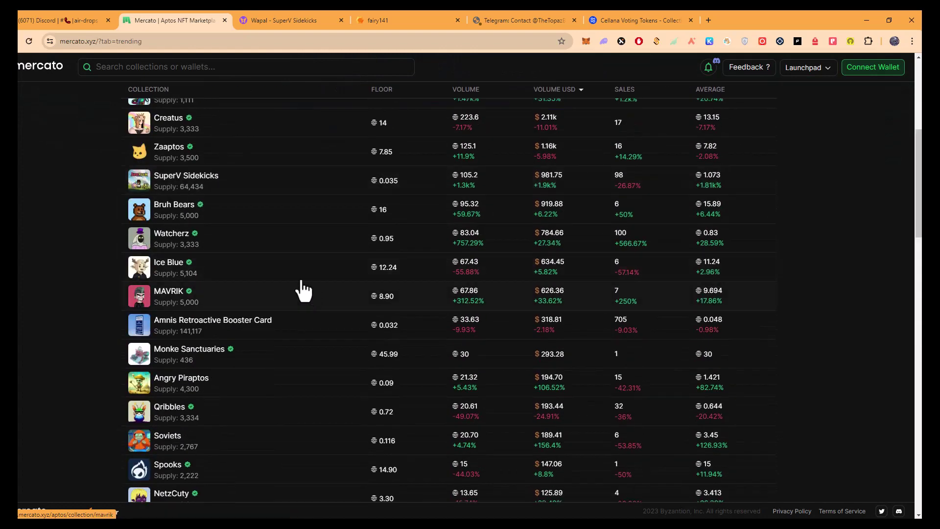
Scroll the Mercato trending table, checking link options on Aptos Domain Names V2 without choosing any.
{"action": "scroll", "coordinate": [241, 275], "scroll_direction": "down", "scroll_amount": 2}
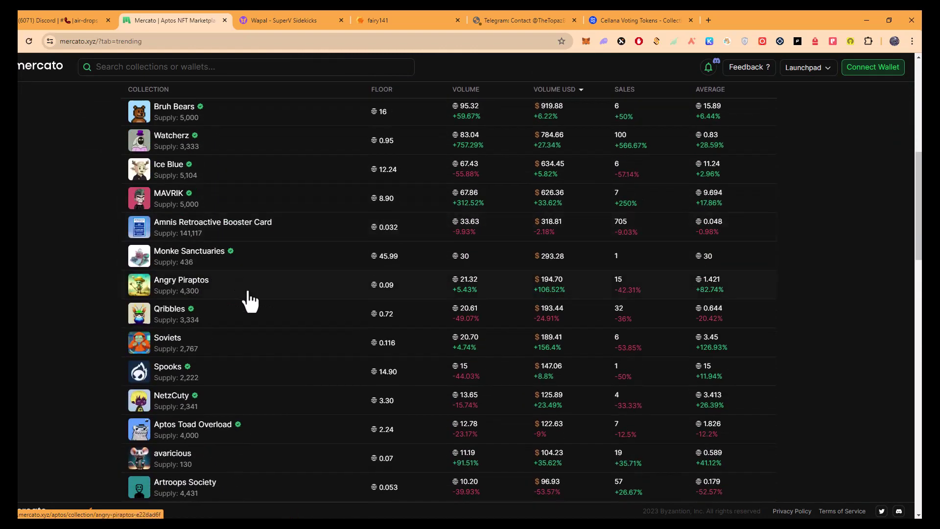
{"action": "scroll", "coordinate": [245, 296], "scroll_direction": "down", "scroll_amount": 1}
{"action": "scroll", "coordinate": [208, 274], "scroll_direction": "down", "scroll_amount": 4}
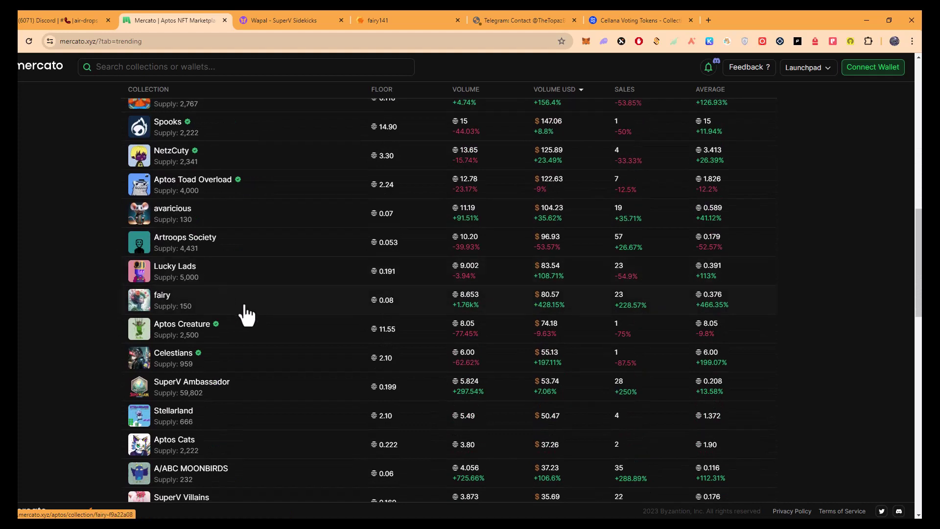
{"action": "scroll", "coordinate": [213, 318], "scroll_direction": "down", "scroll_amount": 2}
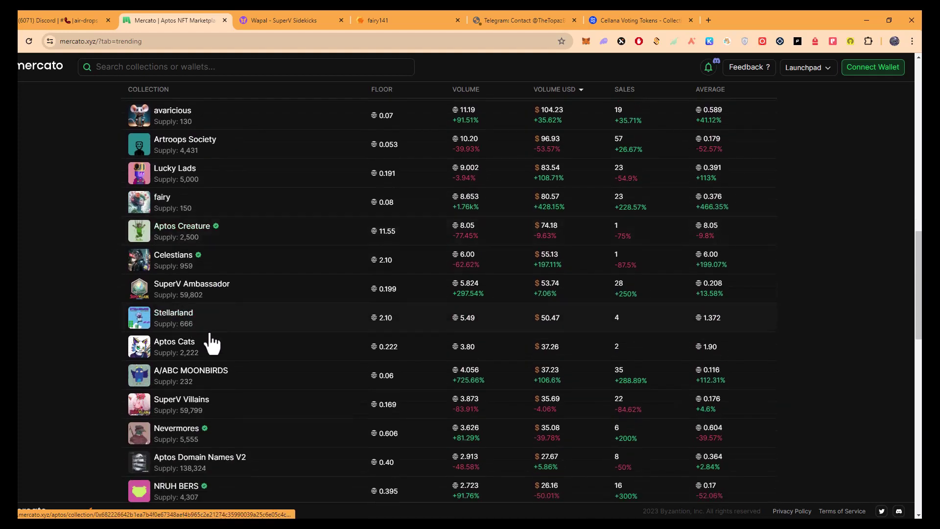
Open the Aptos Names V1 collection page, then return to the Discord airdrop links.
{"action": "scroll", "coordinate": [215, 342], "scroll_direction": "down", "scroll_amount": 2}
{"action": "right_click", "coordinate": [229, 361]}
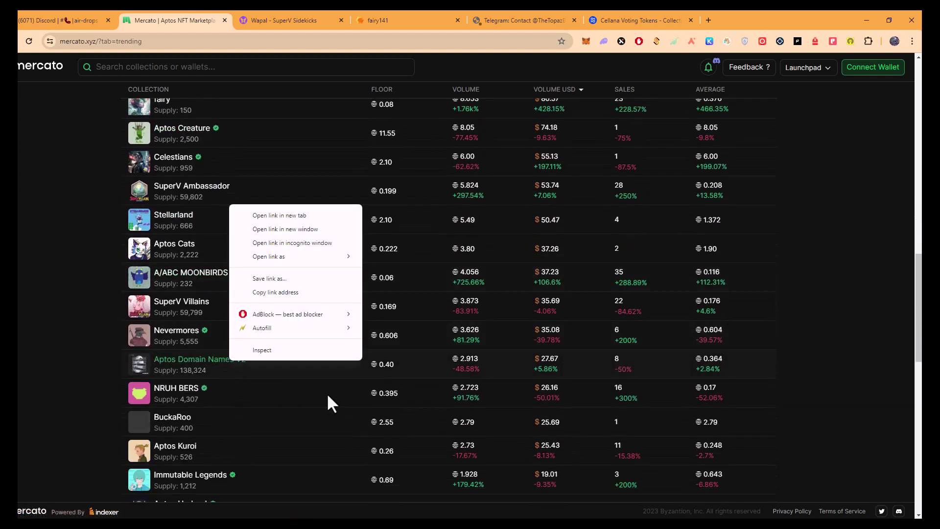
{"action": "left_click", "coordinate": [99, 376]}
{"action": "scroll", "coordinate": [273, 348], "scroll_direction": "down", "scroll_amount": 5}
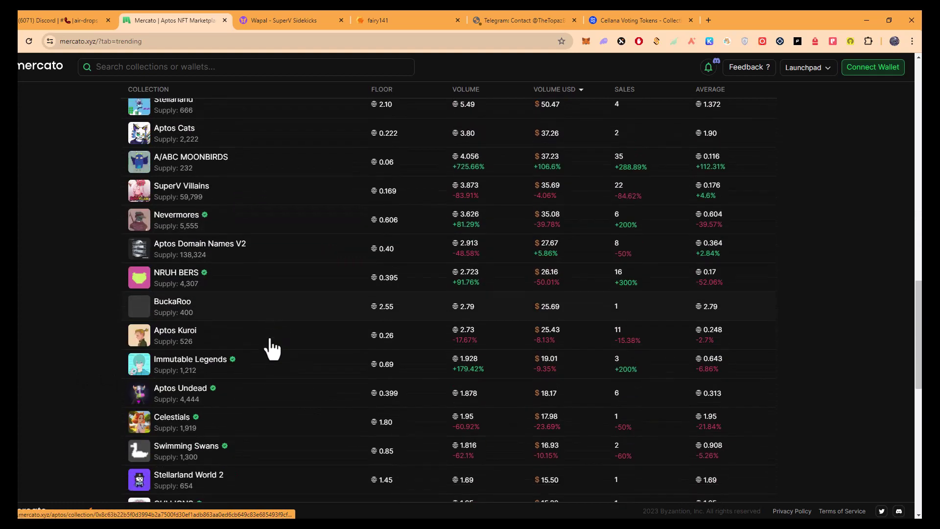
{"action": "scroll", "coordinate": [273, 348], "scroll_direction": "down", "scroll_amount": 2}
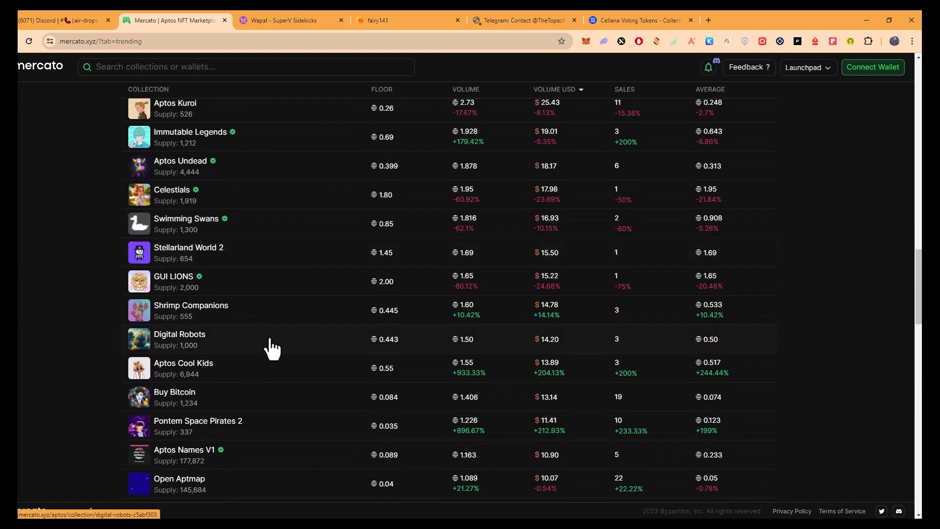
{"action": "scroll", "coordinate": [273, 348], "scroll_direction": "down", "scroll_amount": 2}
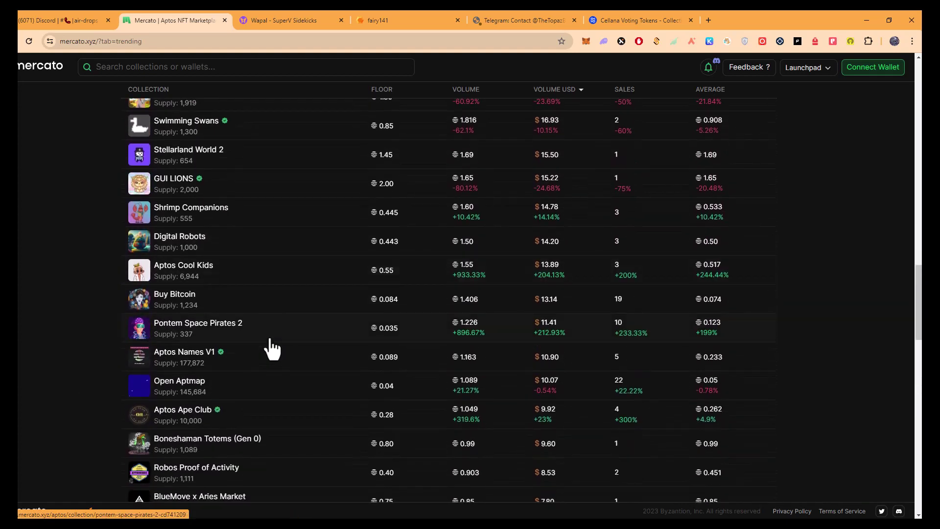
{"action": "left_click", "coordinate": [188, 361]}
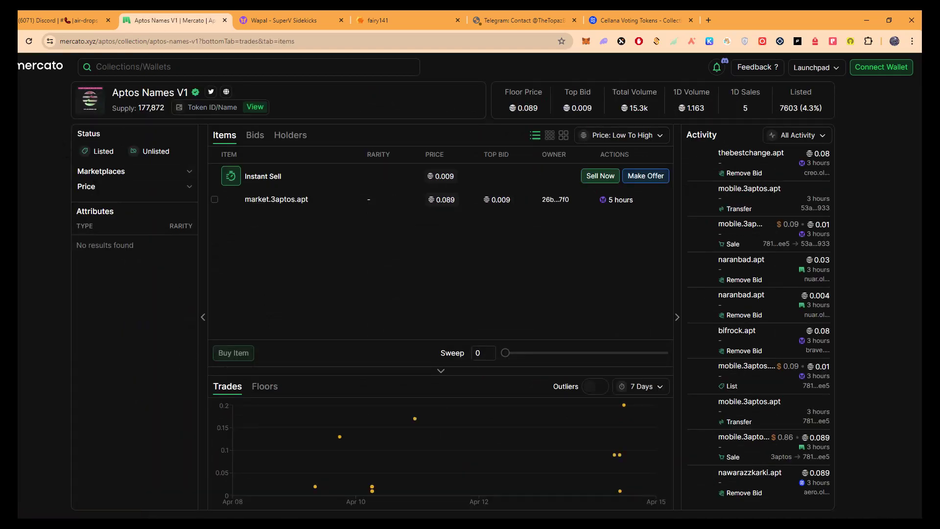
{"action": "key", "text": "ctrl+shift+Tab"}
{"action": "scroll", "coordinate": [239, 426], "scroll_direction": "down", "scroll_amount": 3}
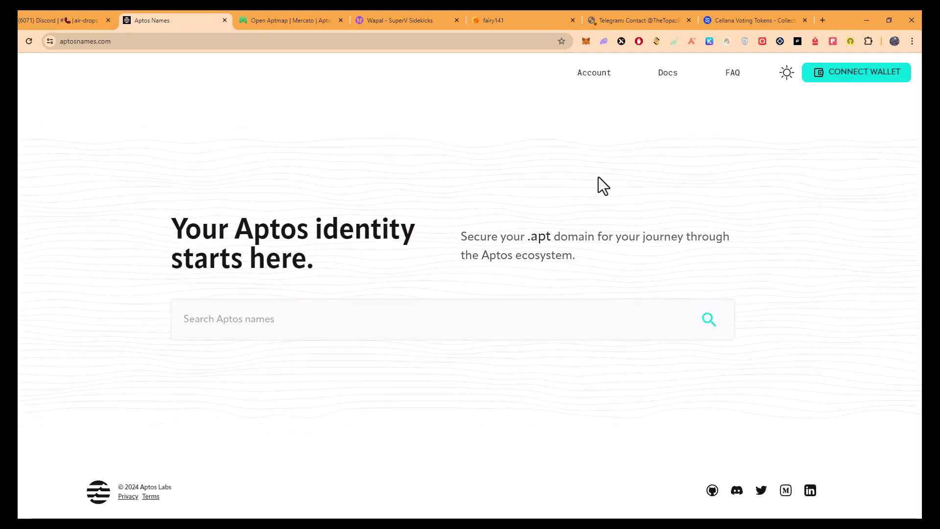
Check 1st2notify.apt availability and connect the Petra wallet to Aptos Names.
{"action": "left_click", "coordinate": [354, 307]}
{"action": "type", "text": "1st2notify"}
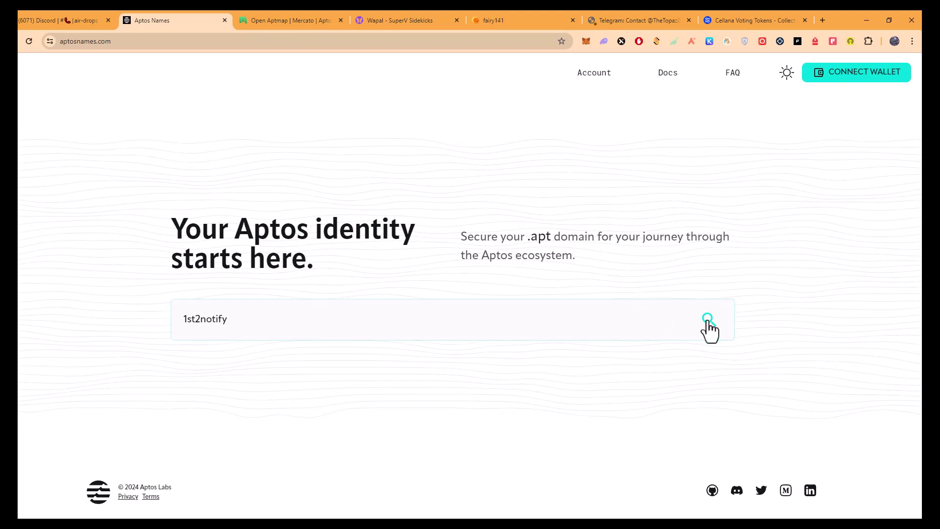
{"action": "left_click", "coordinate": [708, 321]}
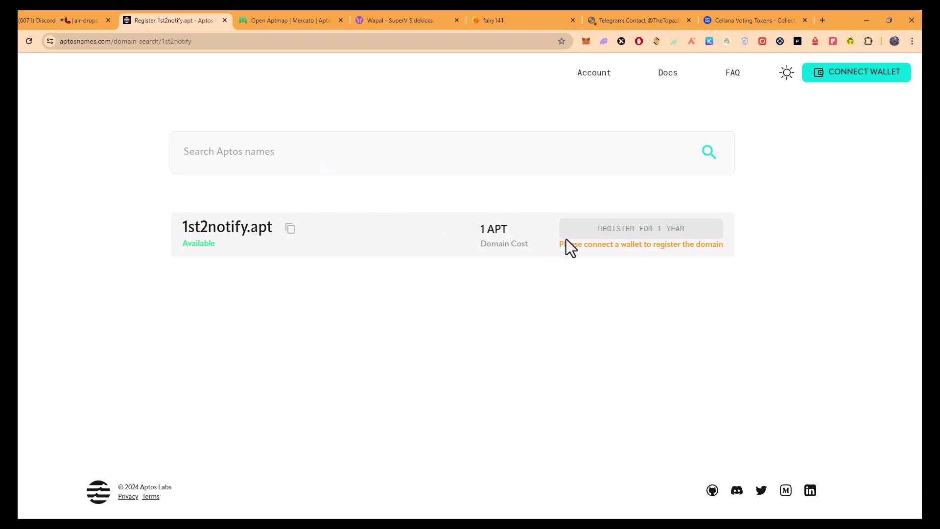
{"action": "left_click", "coordinate": [860, 78]}
{"action": "left_click", "coordinate": [447, 204]}
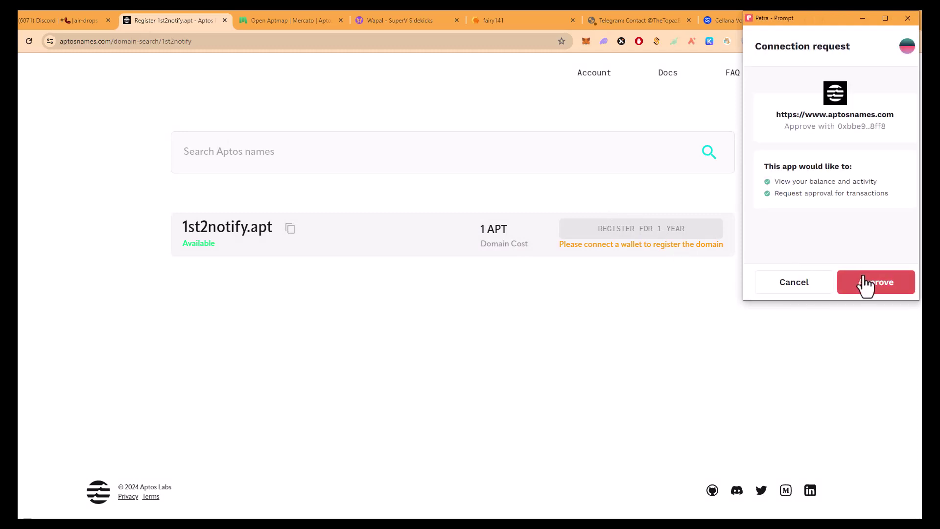
{"action": "left_click", "coordinate": [862, 282]}
Register 1st2notify.apt for one year, sign the transaction, and return to the Discord links.
{"action": "left_click", "coordinate": [688, 235]}
{"action": "left_click", "coordinate": [899, 289]}
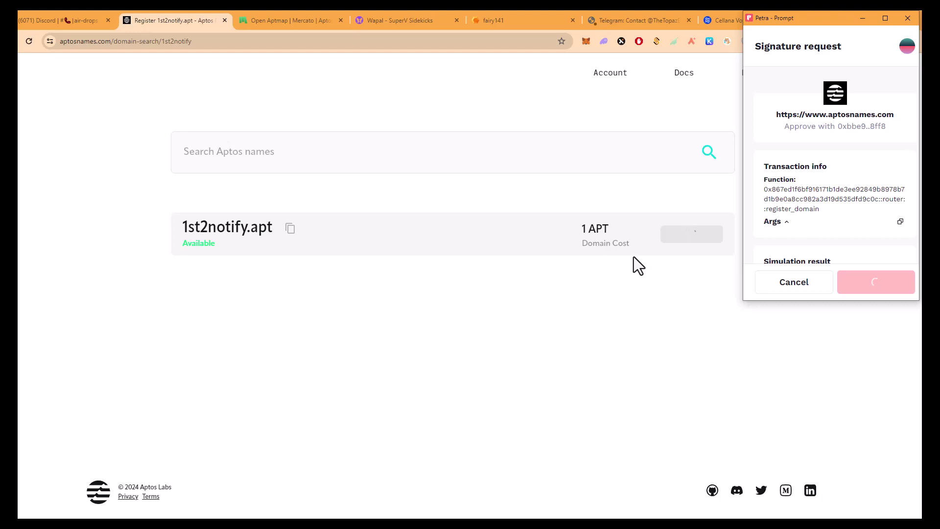
{"action": "left_click", "coordinate": [86, 19]}
{"action": "scroll", "coordinate": [284, 323], "scroll_direction": "up", "scroll_amount": 3}
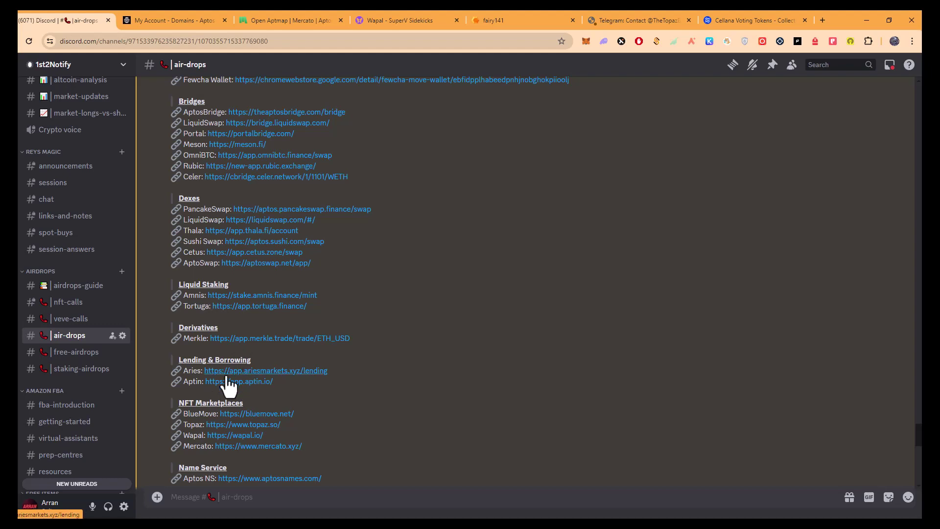
Open Merkle Trade's ETH/USD page and enter 4 USDC as the pay amount.
{"action": "left_click", "coordinate": [259, 339]}
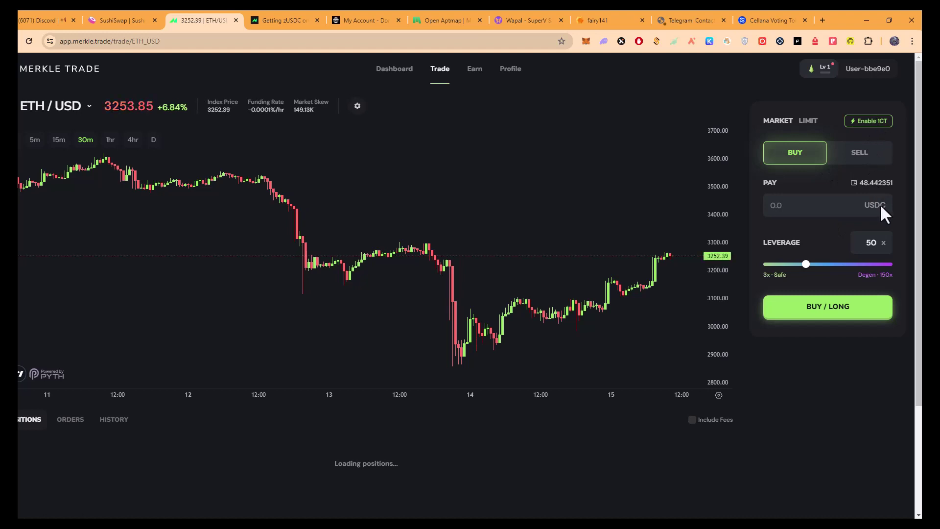
{"action": "left_click", "coordinate": [814, 205]}
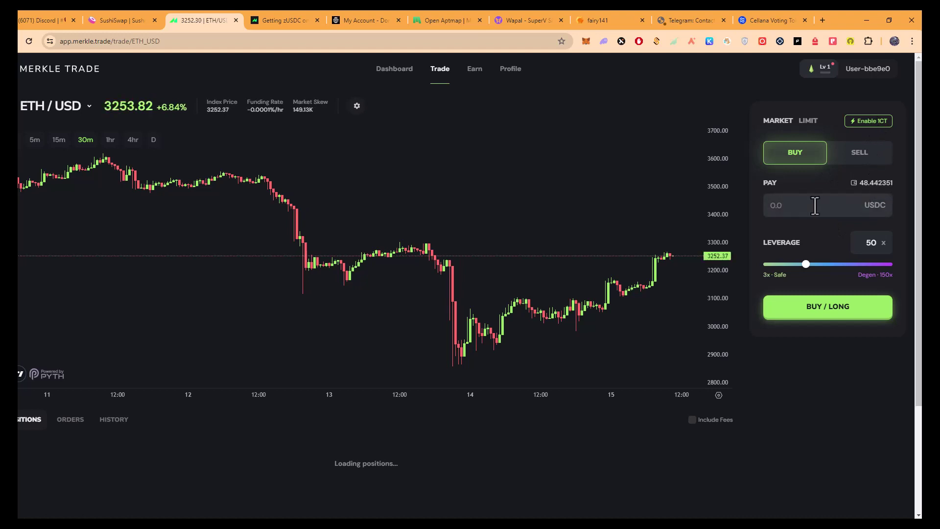
{"action": "type", "text": "4"}
Lower leverage from 50x to 30x, 10x, then 3x, trying the long order each time.
{"action": "left_click_drag", "start_coordinate": [803, 263], "coordinate": [790, 263]}
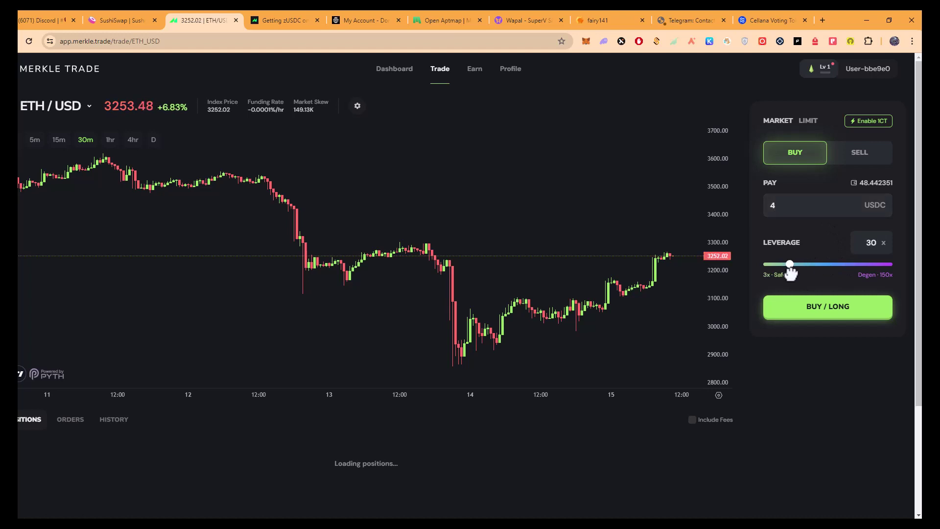
{"action": "left_click", "coordinate": [820, 311]}
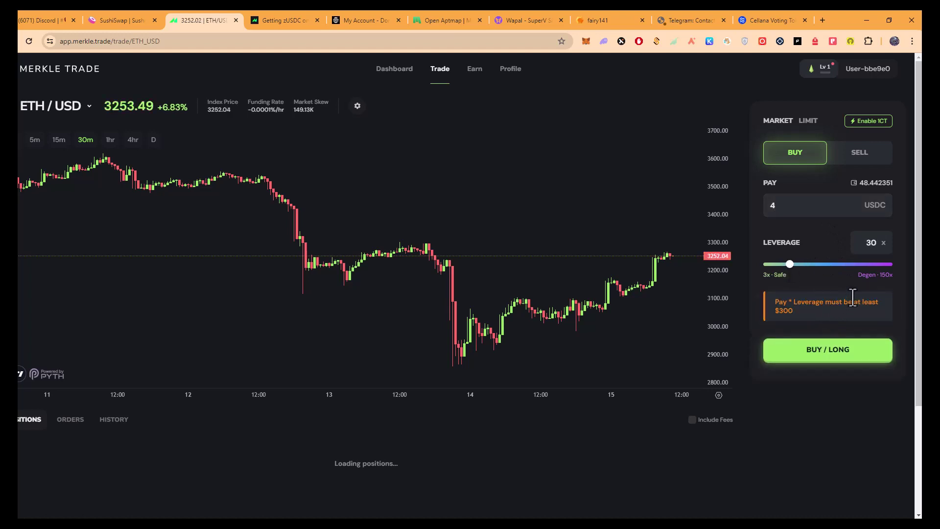
{"action": "left_click_drag", "start_coordinate": [790, 265], "coordinate": [773, 277]}
{"action": "left_click", "coordinate": [827, 321]}
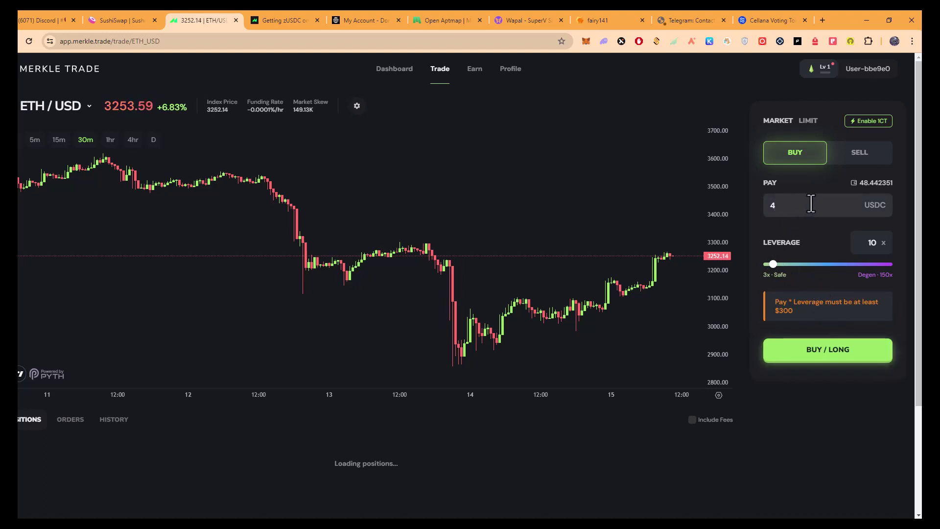
{"action": "left_click_drag", "start_coordinate": [766, 261], "coordinate": [744, 268]}
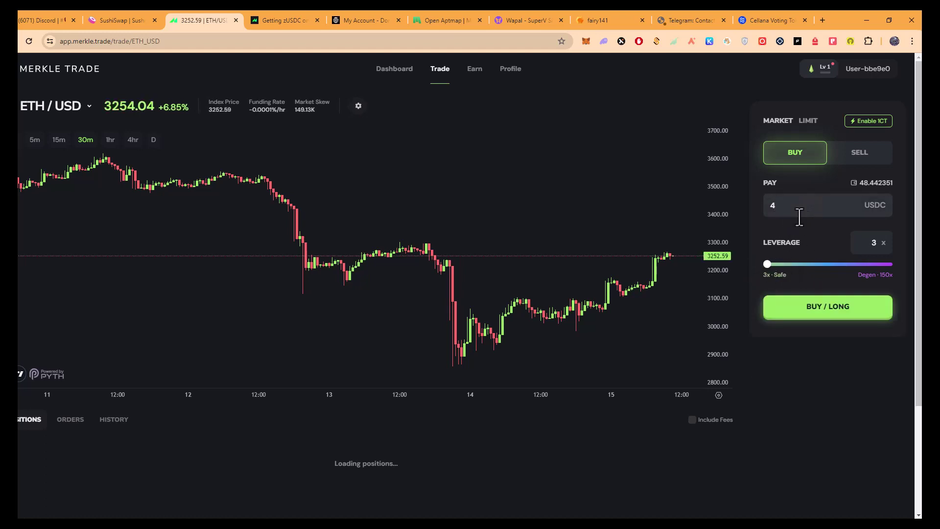
{"action": "left_click", "coordinate": [766, 265]}
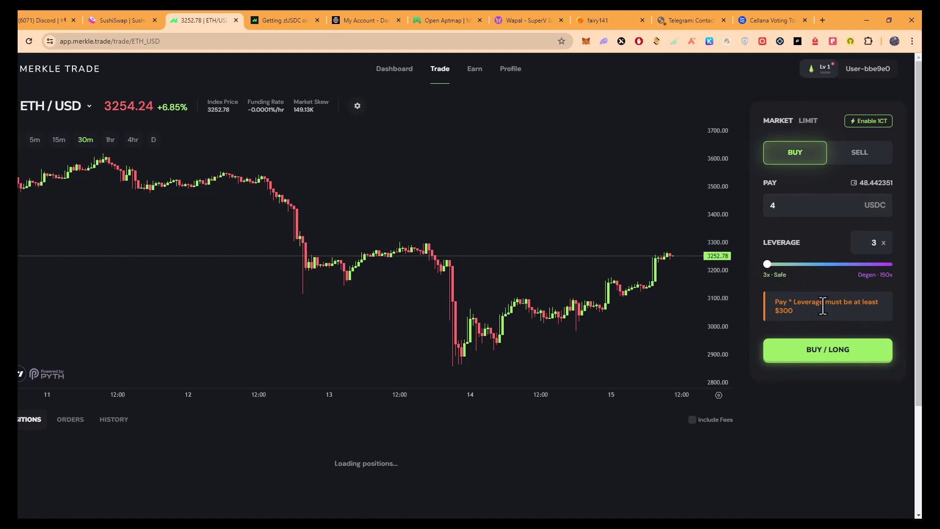
Set leverage to 150x and submit the ETH/USD long, signing it in Petra.
{"action": "left_click", "coordinate": [885, 276]}
{"action": "left_click", "coordinate": [852, 311]}
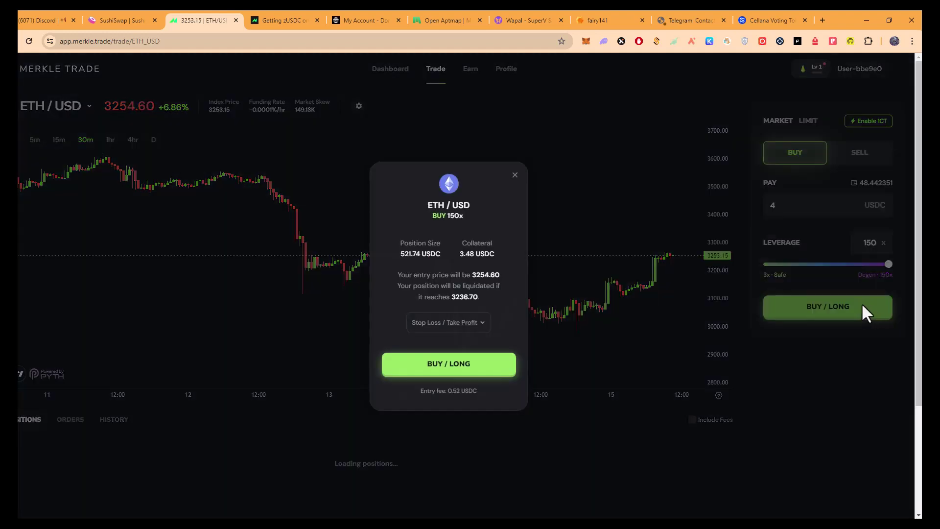
{"action": "left_click", "coordinate": [477, 375]}
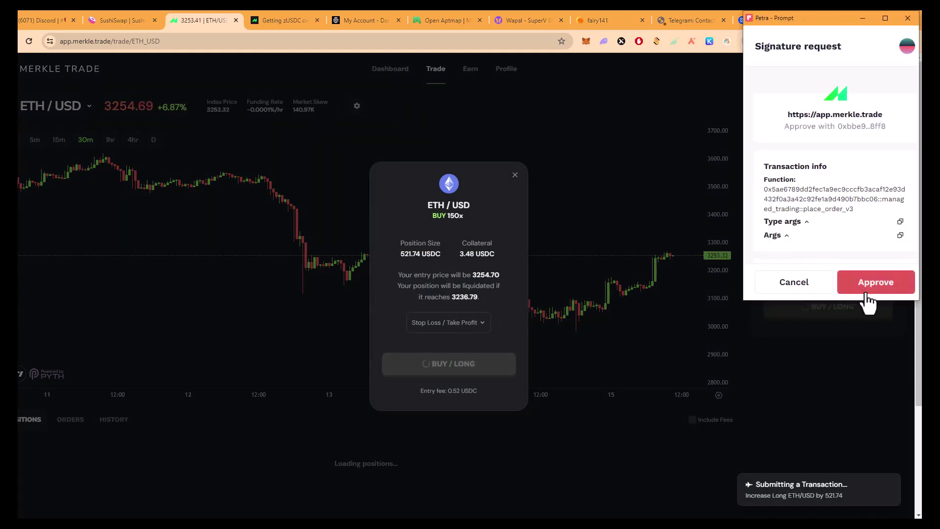
{"action": "left_click", "coordinate": [872, 291]}
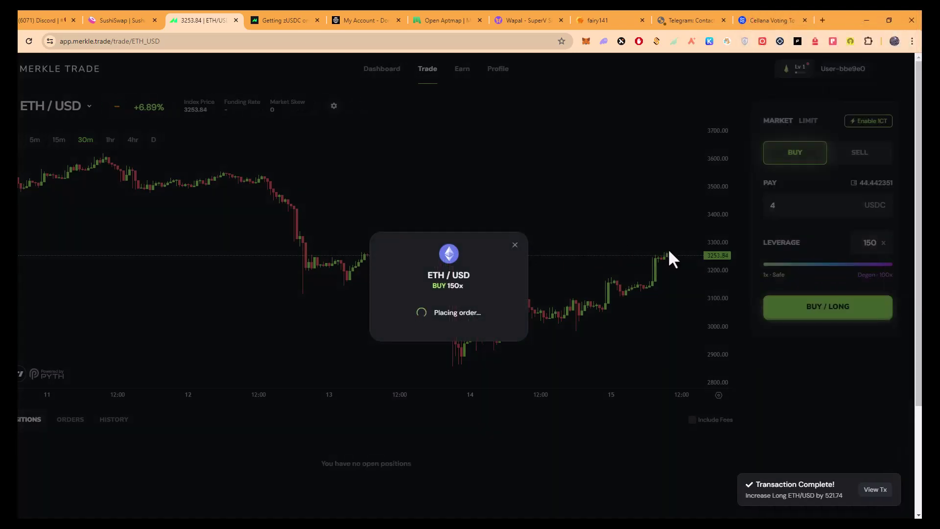
Dismiss the order confirmed, XP gained, trading streak and weekly mission notices.
{"action": "left_click", "coordinate": [478, 338]}
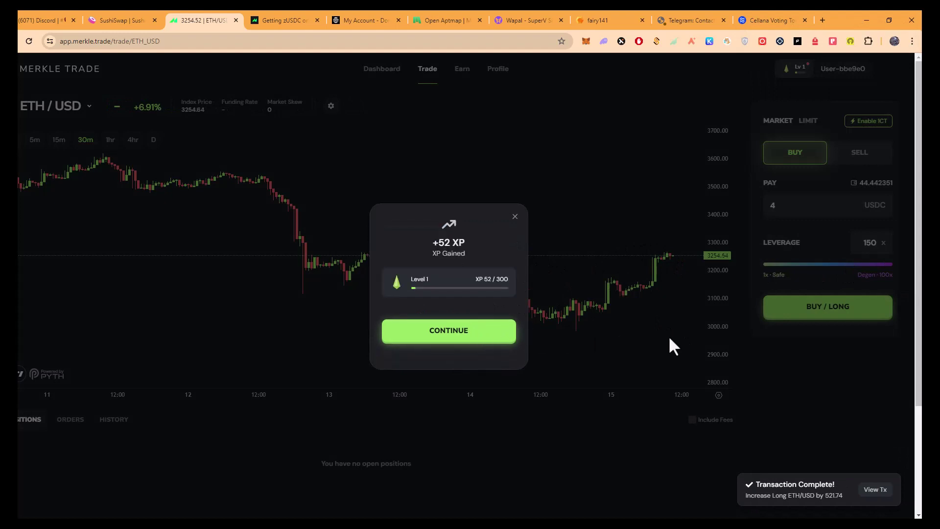
{"action": "left_click", "coordinate": [480, 381]}
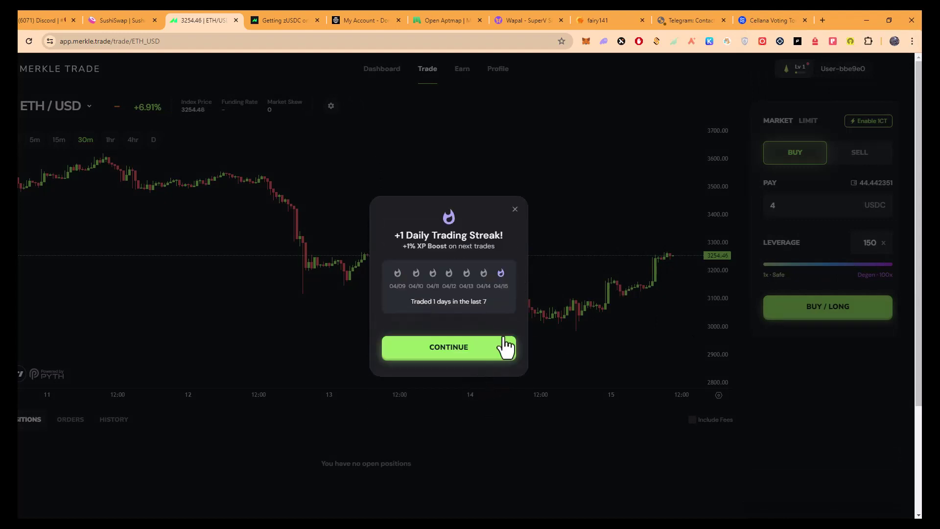
{"action": "left_click", "coordinate": [506, 347]}
{"action": "left_click", "coordinate": [490, 385]}
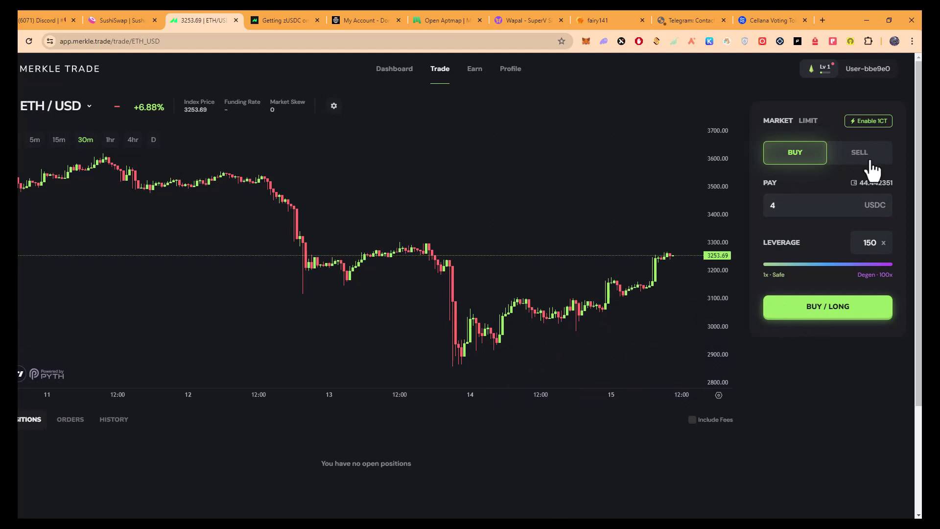
Close the entire 150x ETH/USD long, sign it in Petra, and dismiss the confirmation.
{"action": "scroll", "coordinate": [426, 462], "scroll_direction": "down", "scroll_amount": 1}
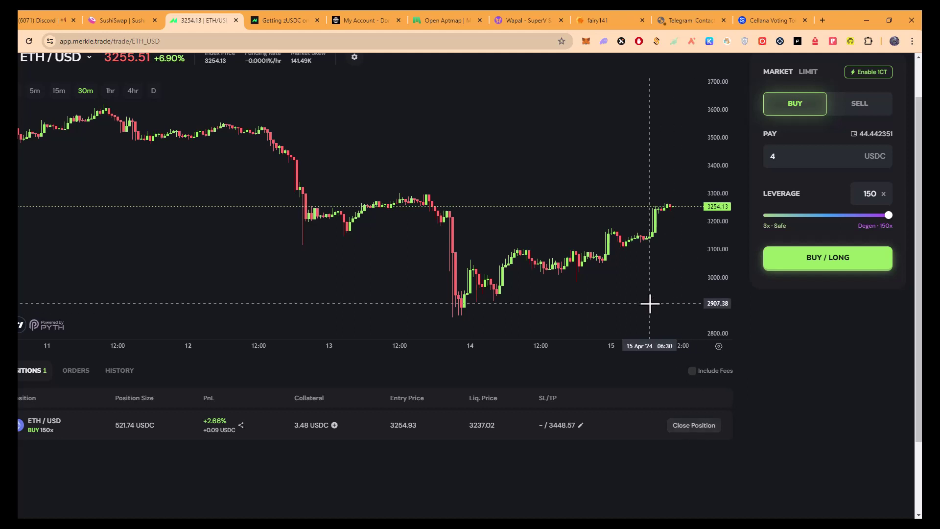
{"action": "left_click", "coordinate": [704, 426]}
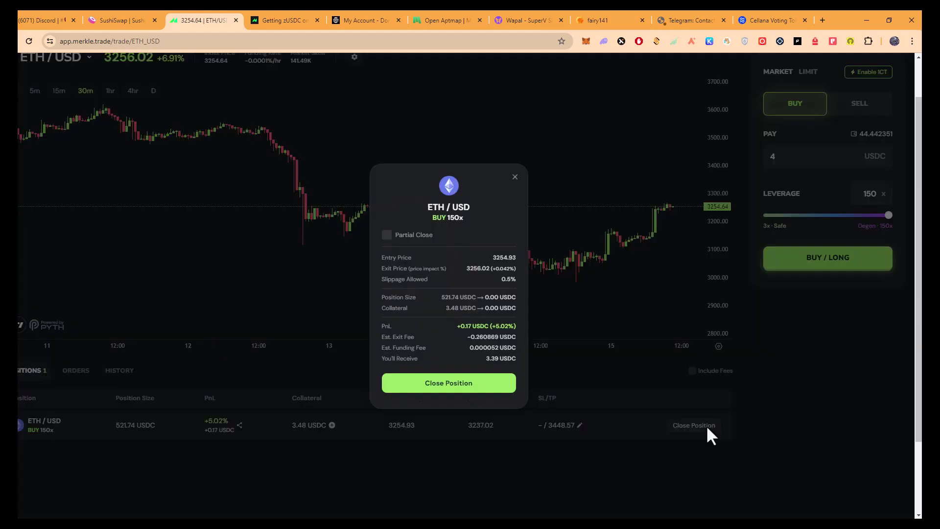
{"action": "left_click", "coordinate": [455, 384]}
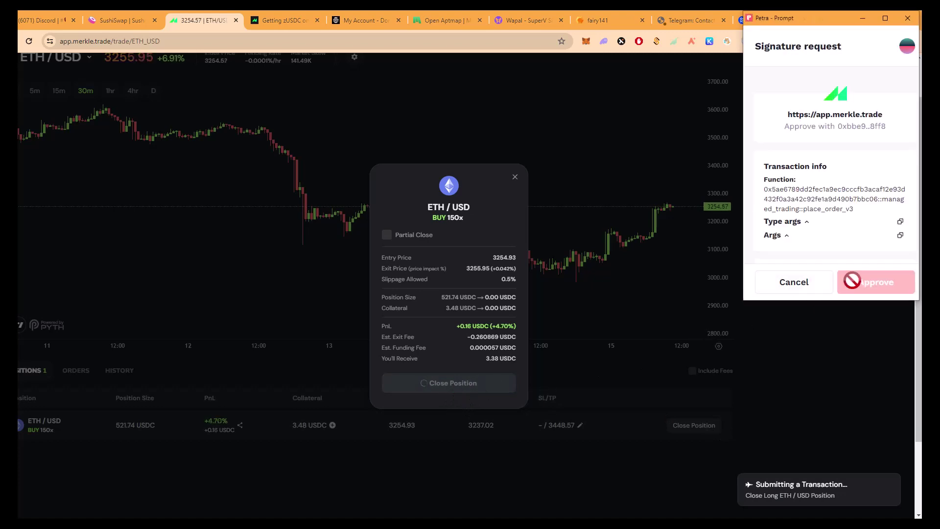
{"action": "left_click", "coordinate": [871, 294]}
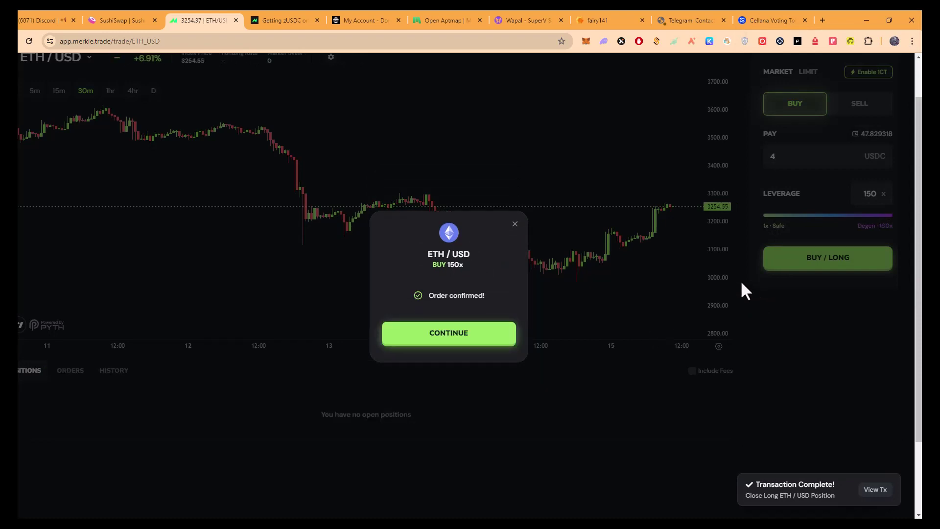
{"action": "left_click", "coordinate": [487, 338]}
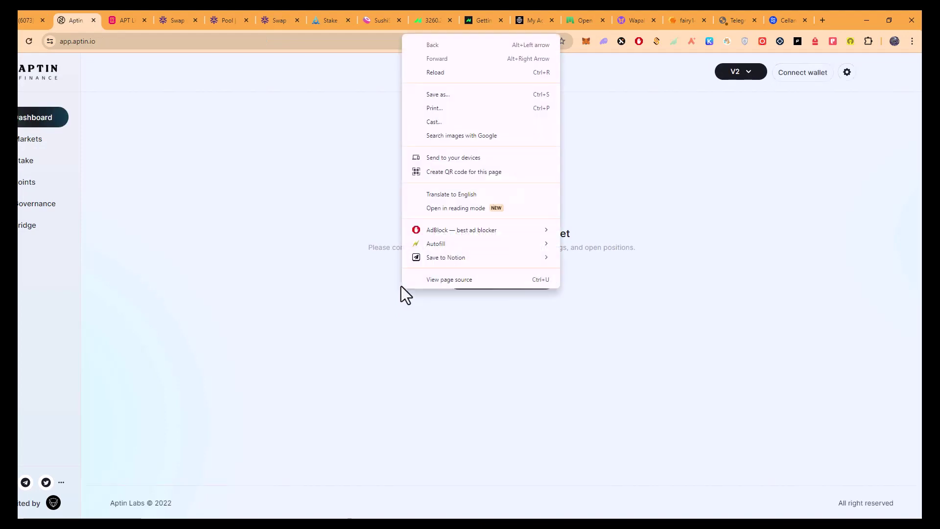
Connect the Petra wallet to Aptin Finance and dismiss the lending closure notice.
{"action": "left_click", "coordinate": [300, 302]}
{"action": "left_click", "coordinate": [522, 284]}
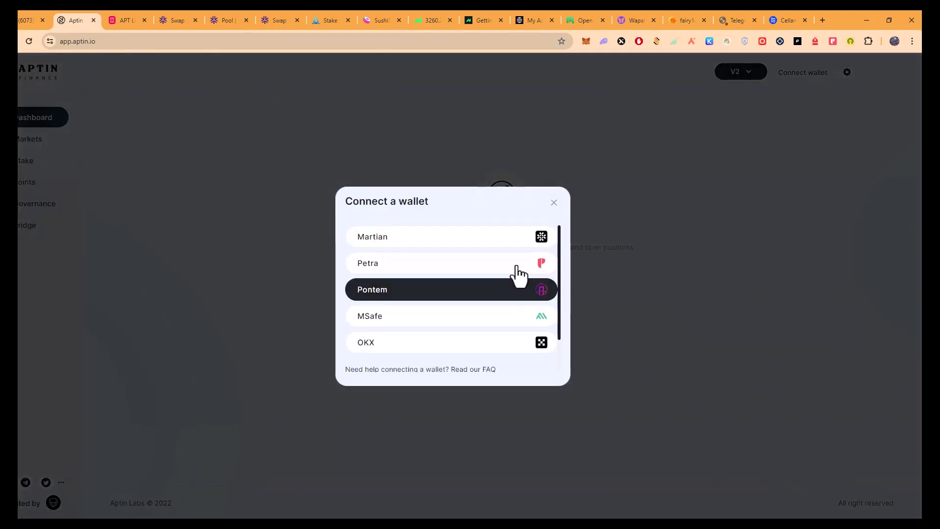
{"action": "left_click", "coordinate": [464, 265]}
{"action": "left_click", "coordinate": [880, 283]}
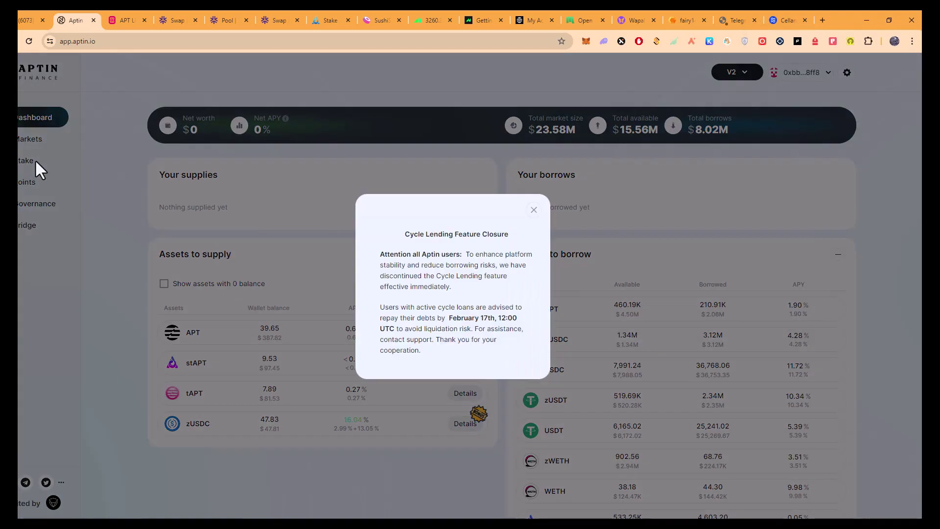
{"action": "left_click", "coordinate": [34, 159]}
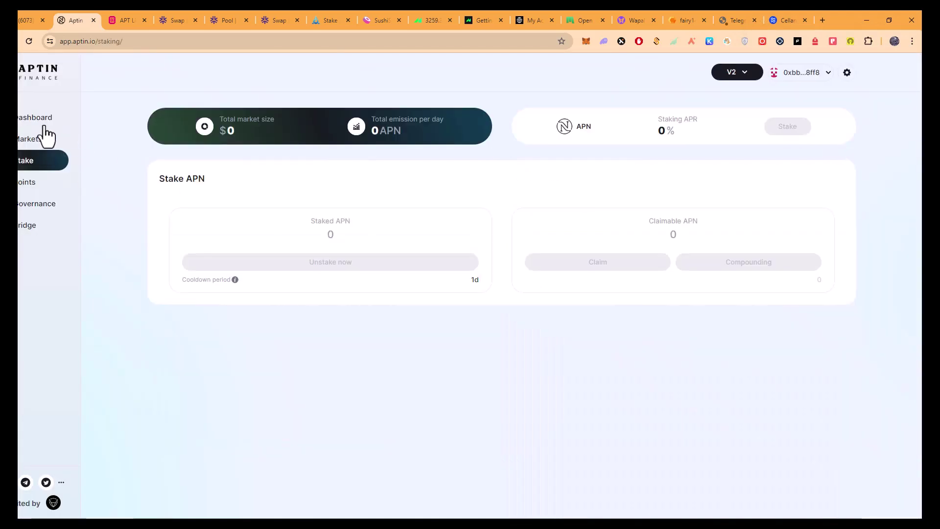
{"action": "left_click", "coordinate": [40, 124]}
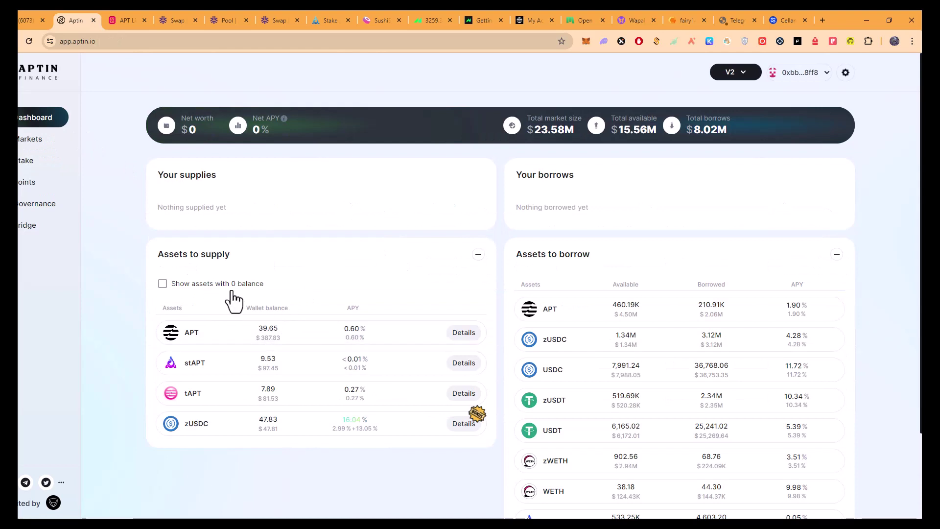
Supply the full 9.53 stAPT balance from the stAPT reserve page, approving in Petra.
{"action": "left_click", "coordinate": [466, 365]}
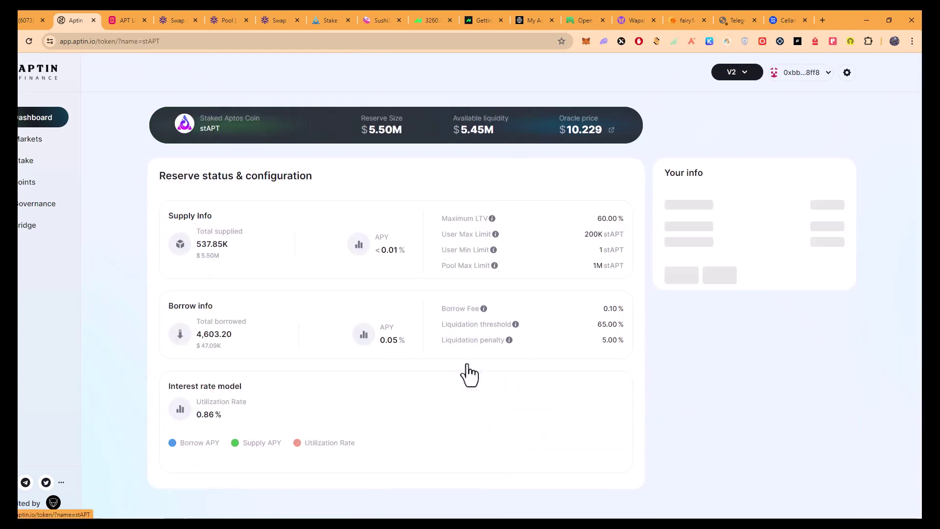
{"action": "left_click", "coordinate": [715, 275]}
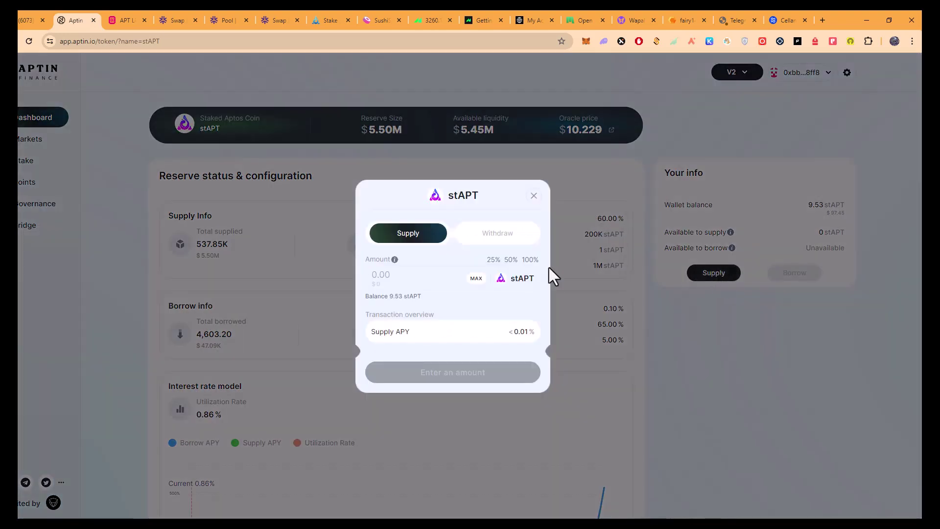
{"action": "left_click", "coordinate": [530, 260]}
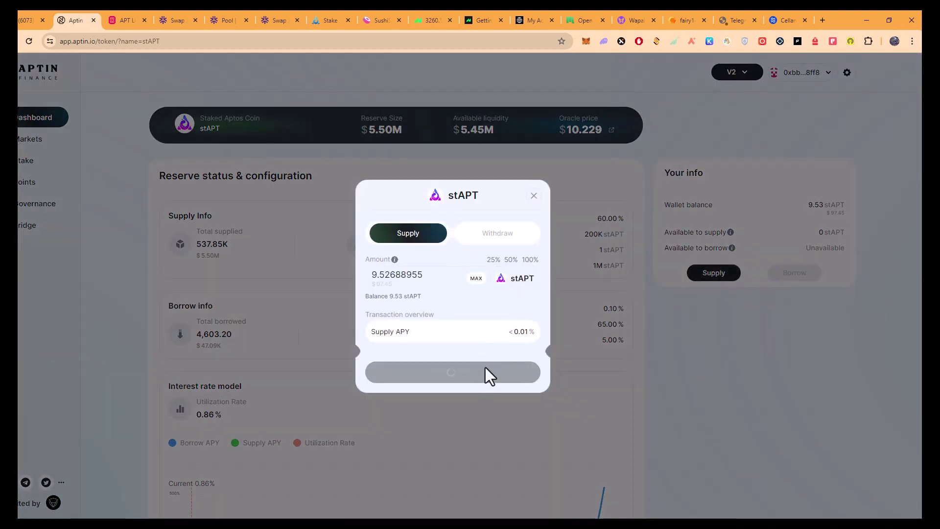
{"action": "left_click", "coordinate": [472, 378]}
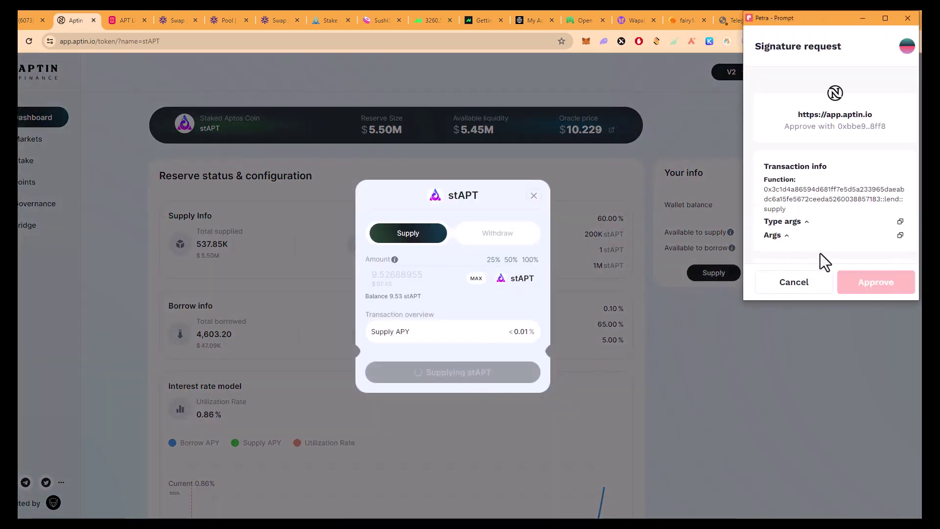
{"action": "left_click", "coordinate": [894, 289]}
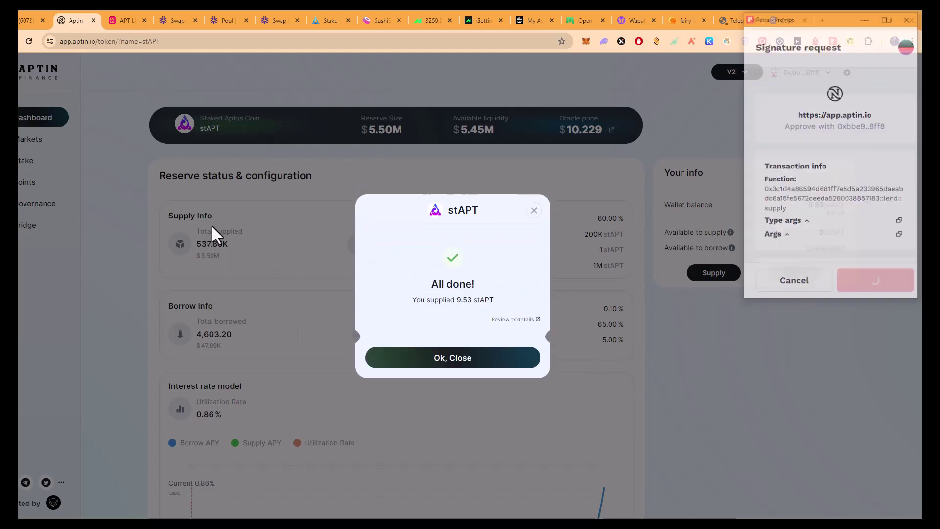
{"action": "left_click", "coordinate": [410, 357]}
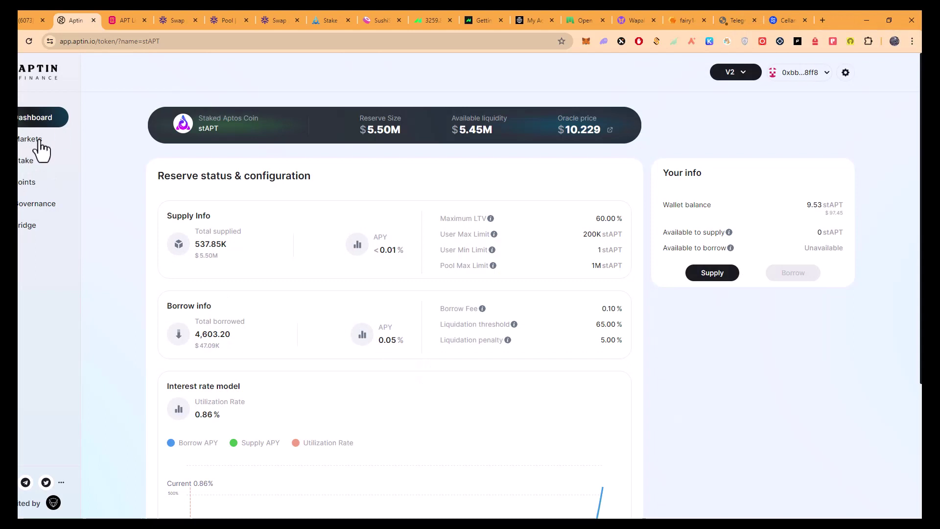
Supply 100% of the tAPT balance from its reserve page, approving in Petra.
{"action": "left_click", "coordinate": [56, 126]}
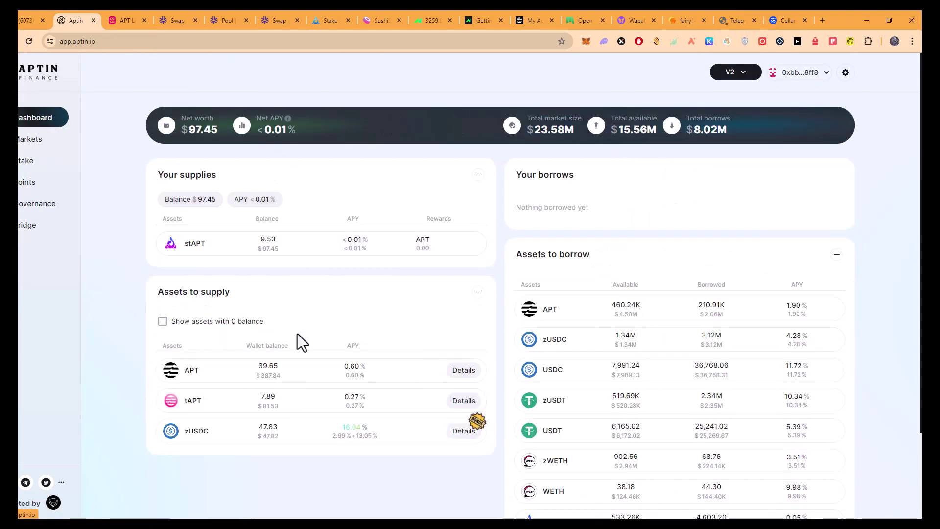
{"action": "left_click", "coordinate": [463, 409]}
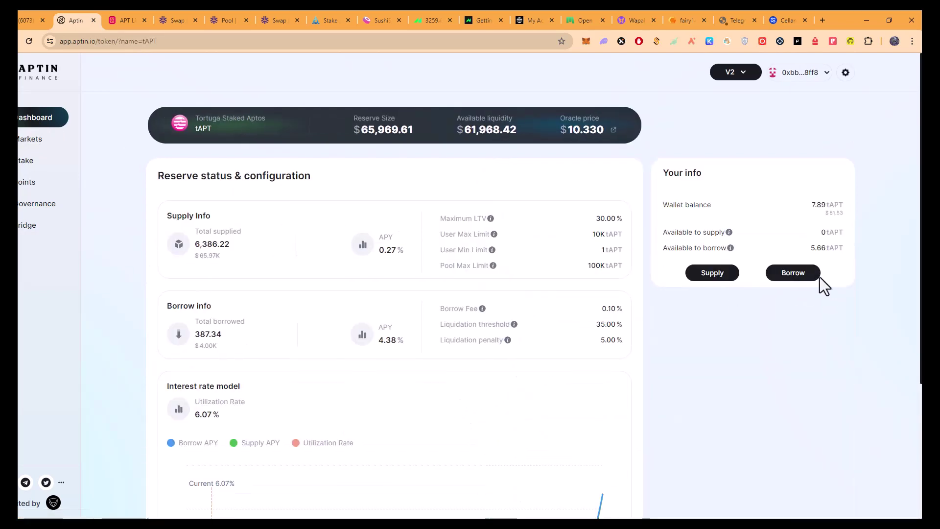
{"action": "left_click", "coordinate": [717, 274]}
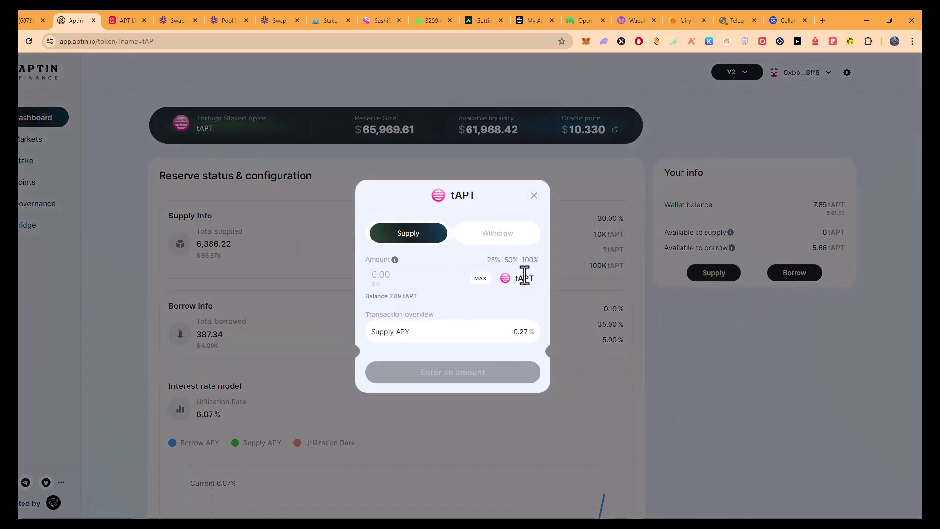
{"action": "left_click", "coordinate": [529, 261]}
{"action": "left_click", "coordinate": [471, 374]}
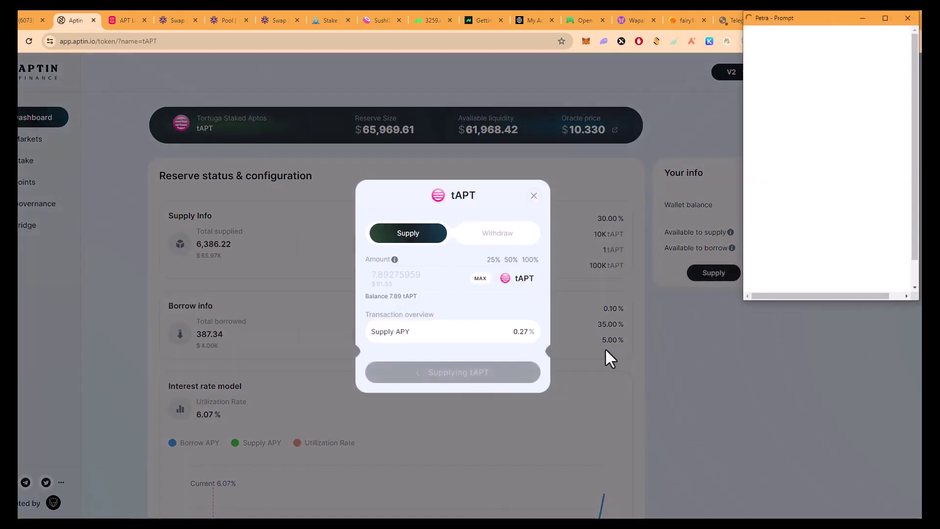
{"action": "left_click", "coordinate": [878, 286]}
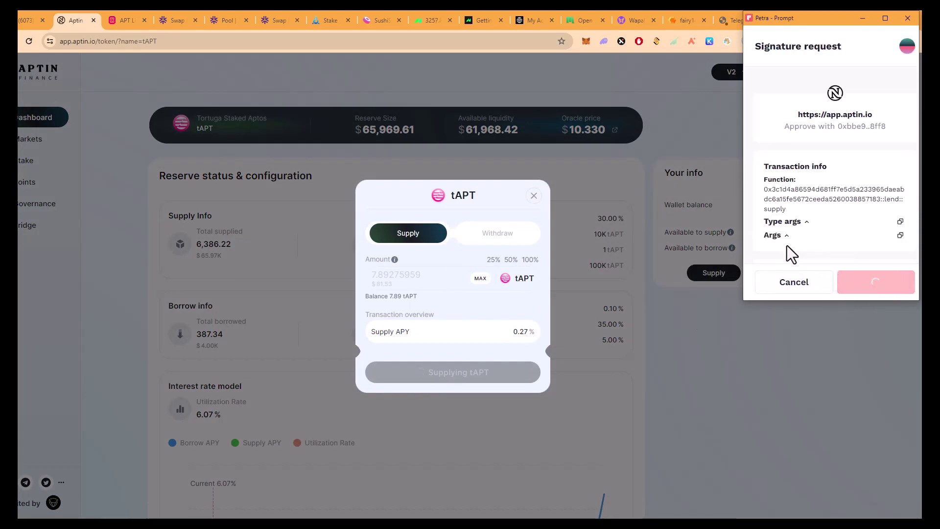
{"action": "left_click", "coordinate": [476, 367]}
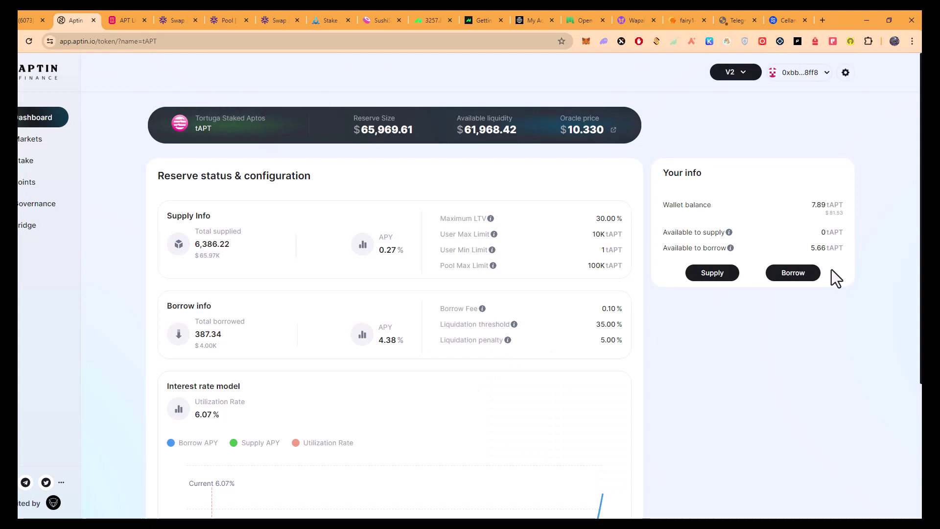
Borrow 3 tAPT, approve the transaction in Petra, and close the success dialog.
{"action": "left_click", "coordinate": [802, 274]}
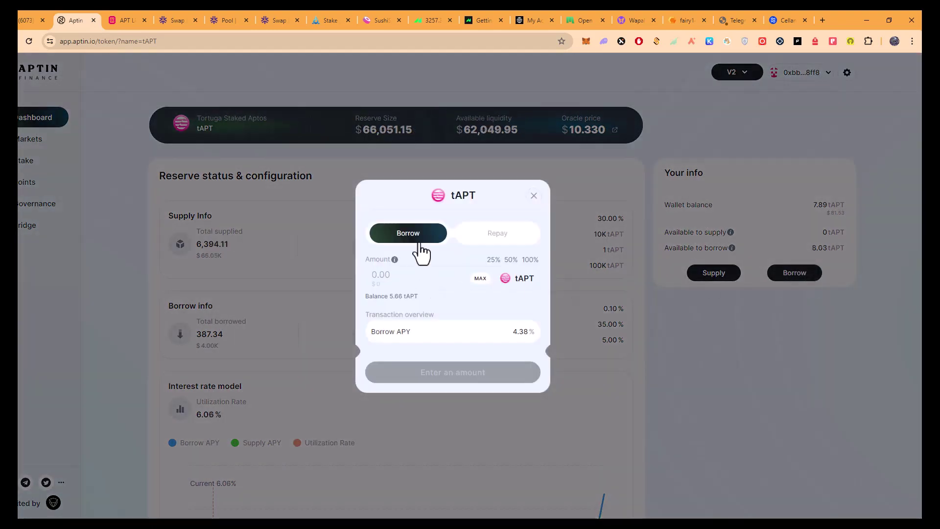
{"action": "type", "text": "3"}
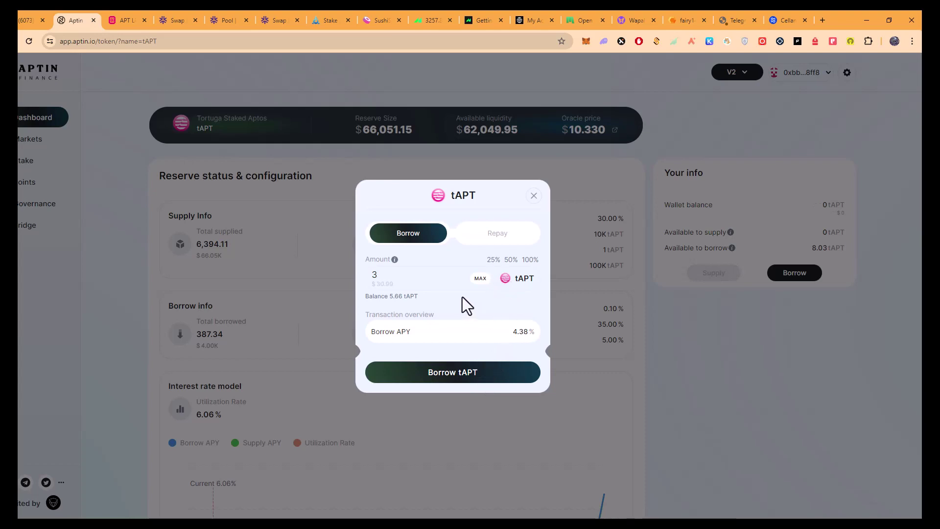
{"action": "left_click", "coordinate": [472, 372]}
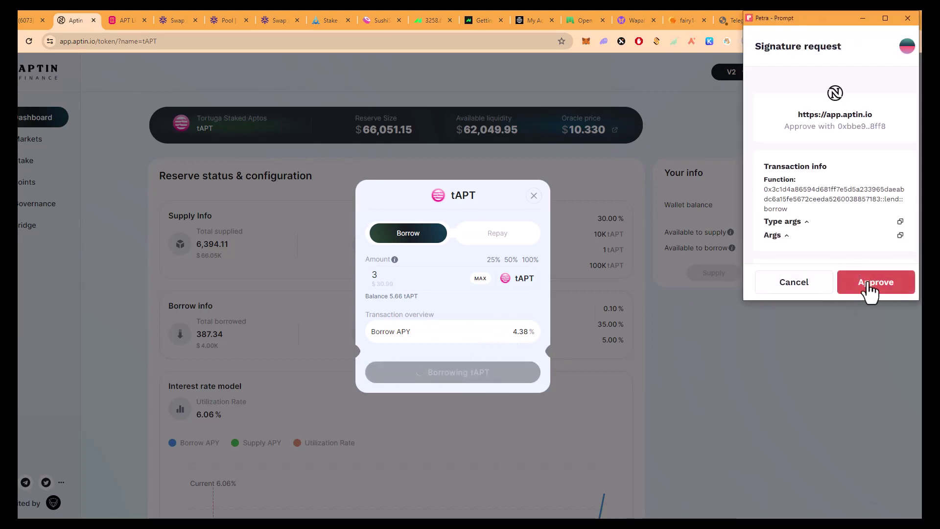
{"action": "left_click", "coordinate": [870, 293]}
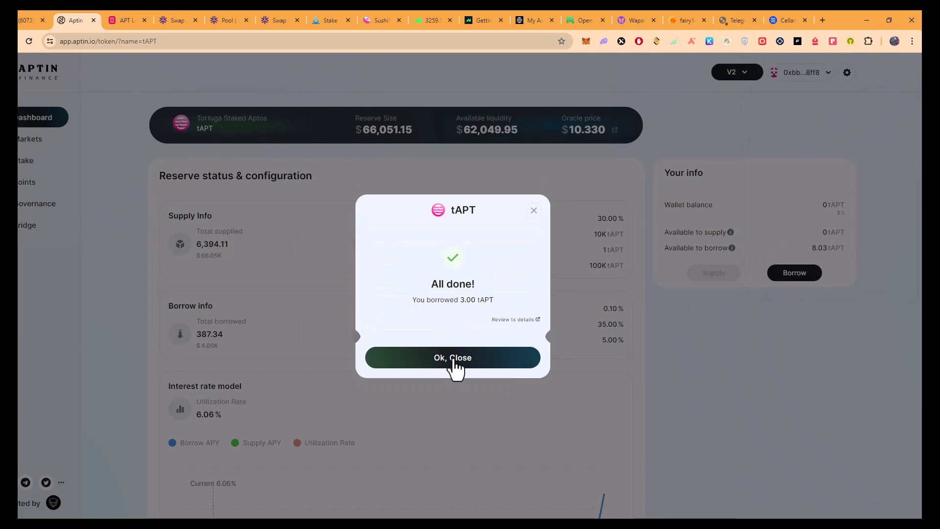
{"action": "left_click", "coordinate": [451, 362]}
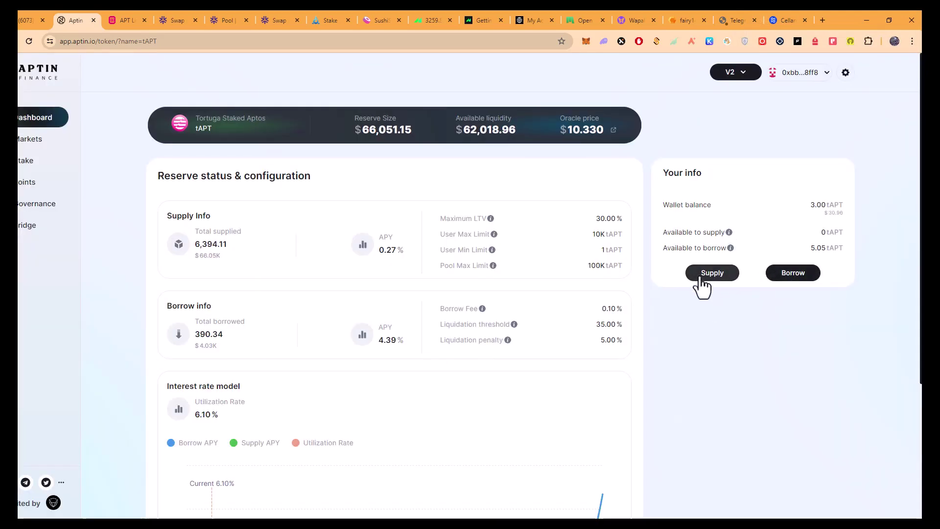
Cancel the tAPT Supply form and open the Markets page showing $23.61M total market size.
{"action": "left_click", "coordinate": [702, 279]}
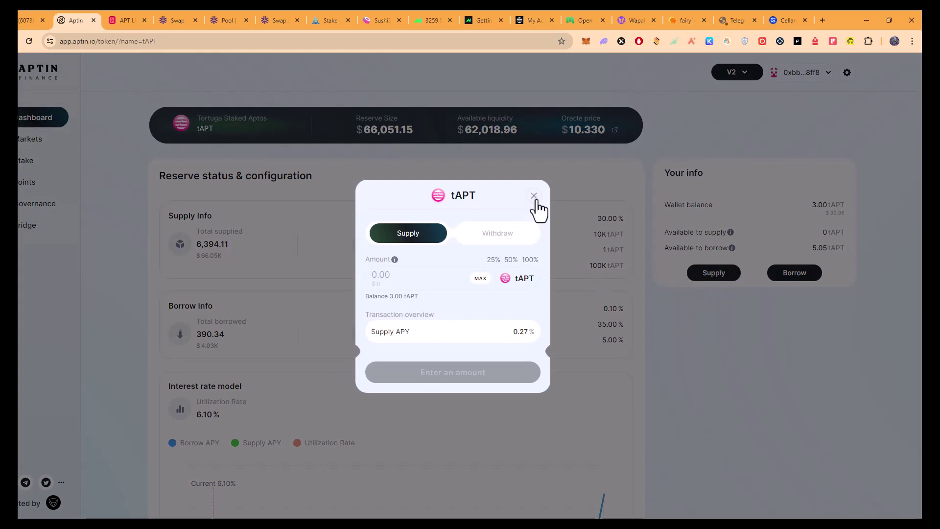
{"action": "left_click", "coordinate": [533, 196]}
{"action": "scroll", "coordinate": [338, 301], "scroll_direction": "down", "scroll_amount": 3}
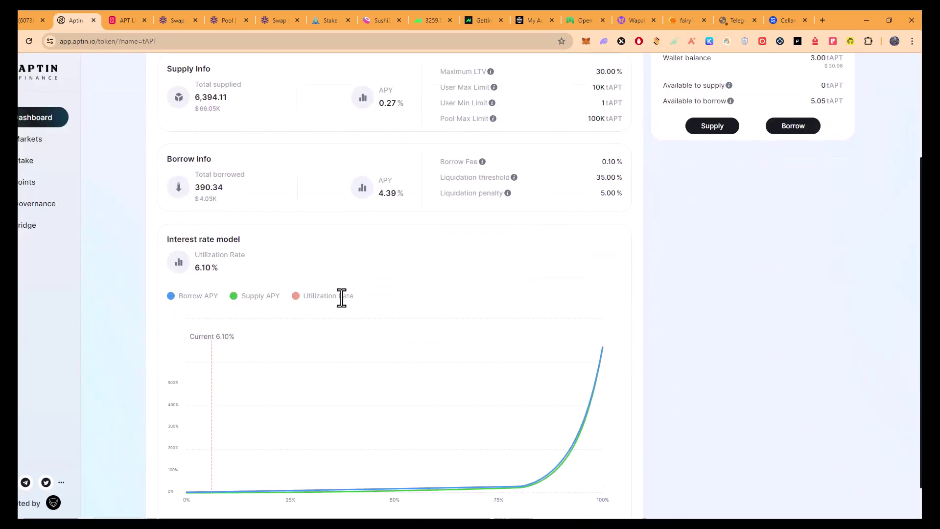
{"action": "scroll", "coordinate": [345, 284], "scroll_direction": "up", "scroll_amount": 3}
{"action": "scroll", "coordinate": [345, 284], "scroll_direction": "up", "scroll_amount": 1}
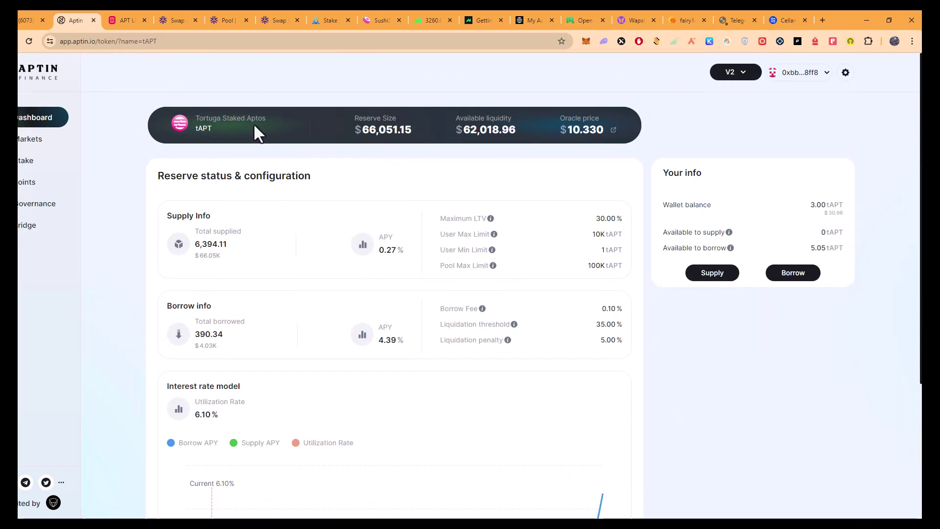
{"action": "left_click", "coordinate": [30, 141]}
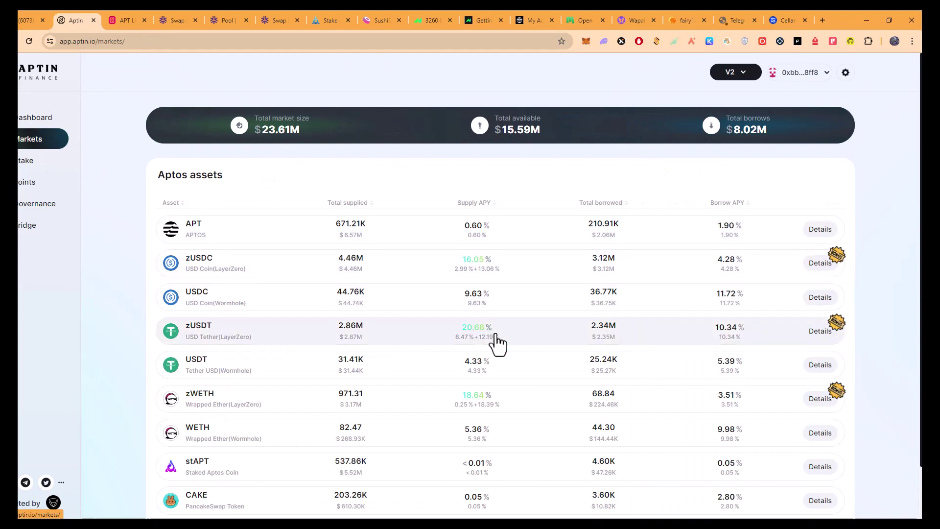